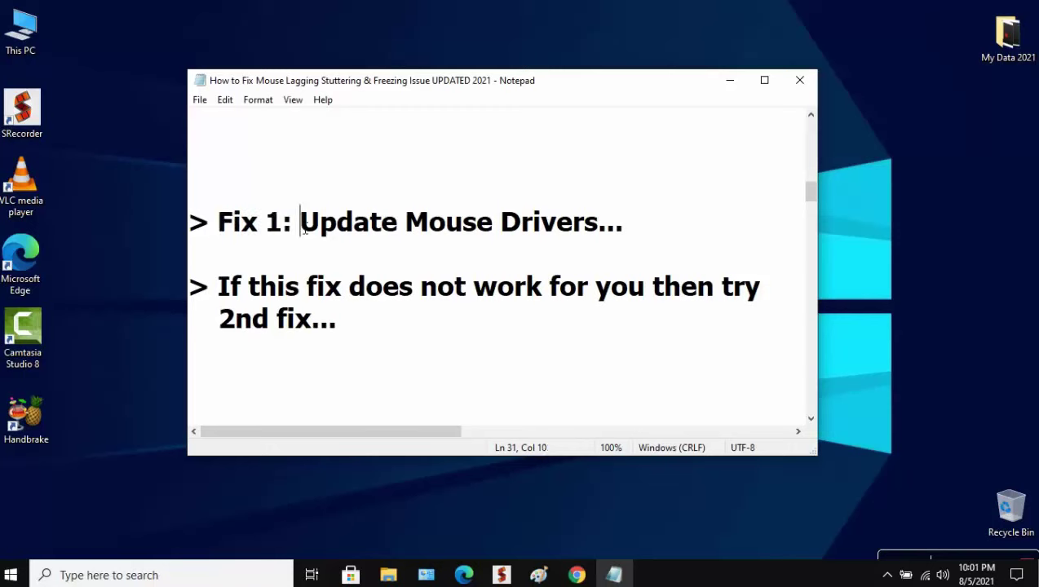
# Open Device Manager and expand the Mice and other pointing devices category
pyautogui.rightClick(10, 577)
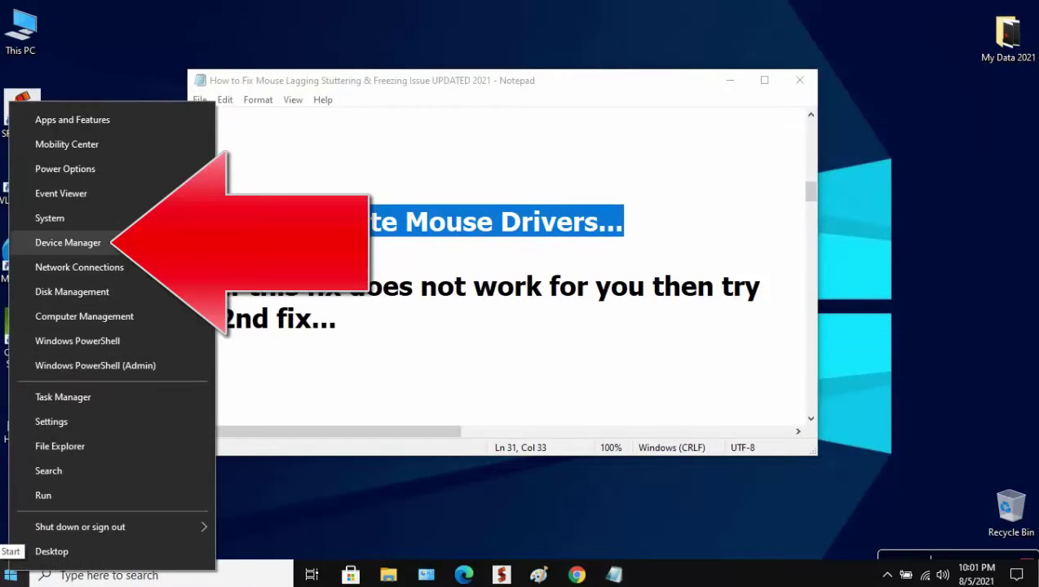
pyautogui.click(67, 243)
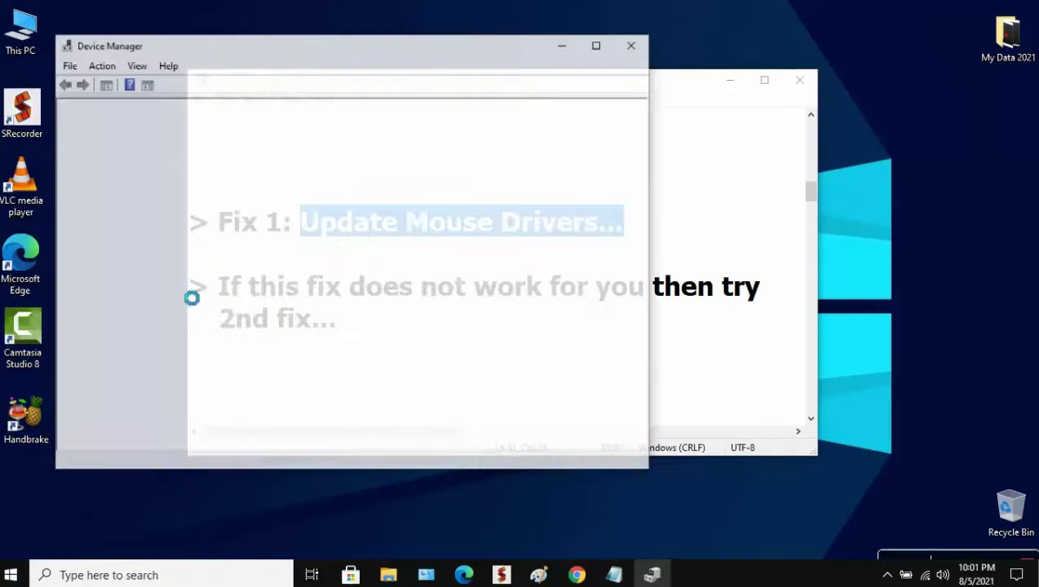
pyautogui.click(141, 257)
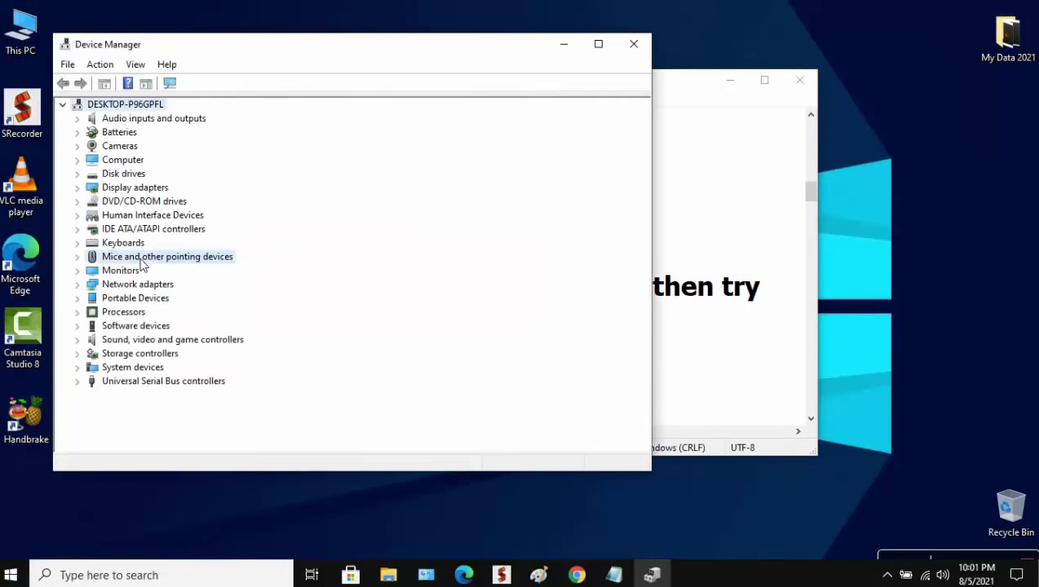
pyautogui.click(77, 258)
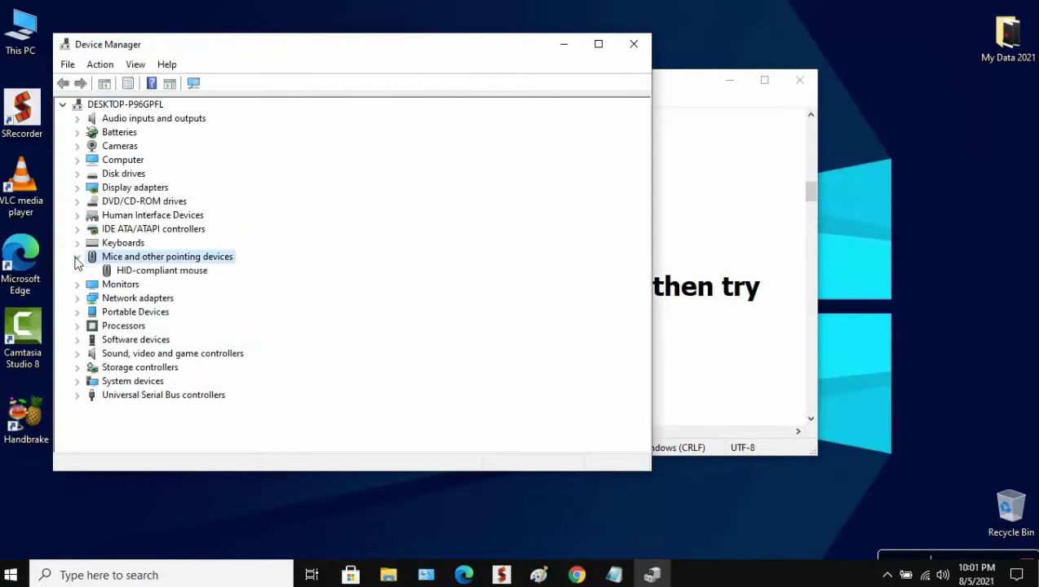
# Run an automatic driver update for the HID-compliant mouse, closing the wizard and Device Manager when done
pyautogui.click(157, 271)
pyautogui.rightClick(160, 271)
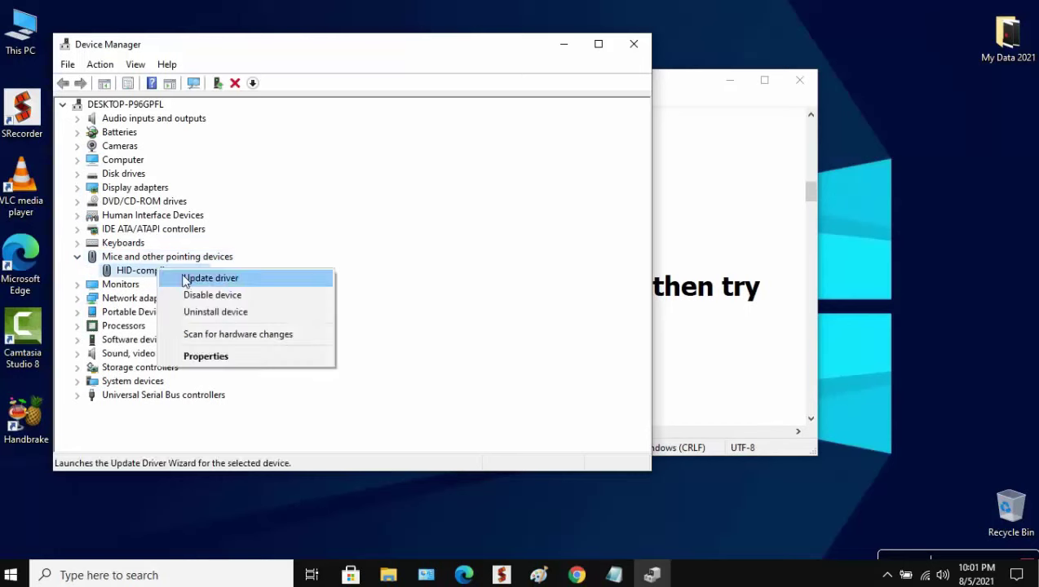
pyautogui.click(257, 278)
pyautogui.click(378, 251)
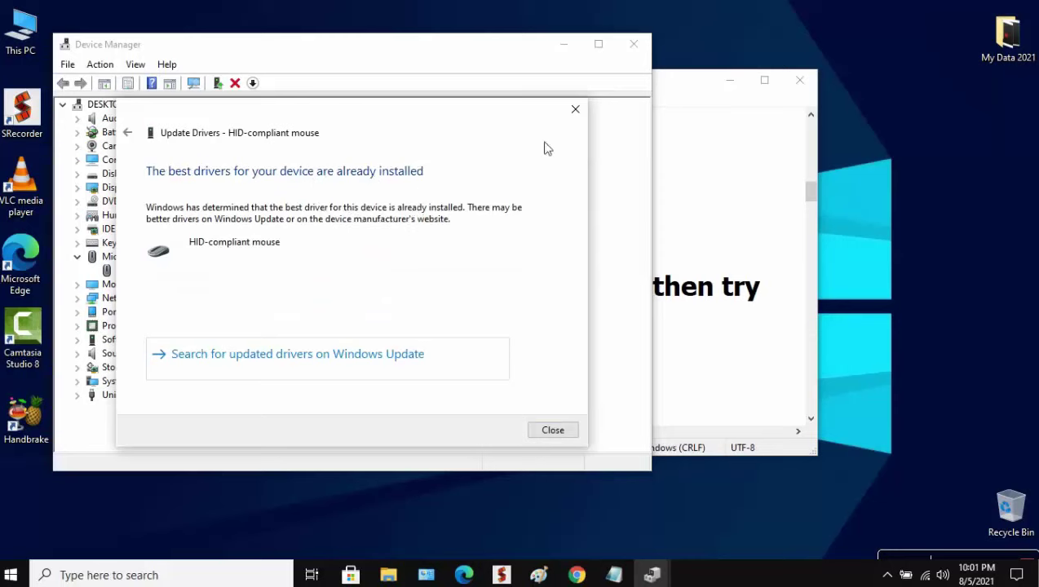
pyautogui.click(573, 111)
pyautogui.click(631, 44)
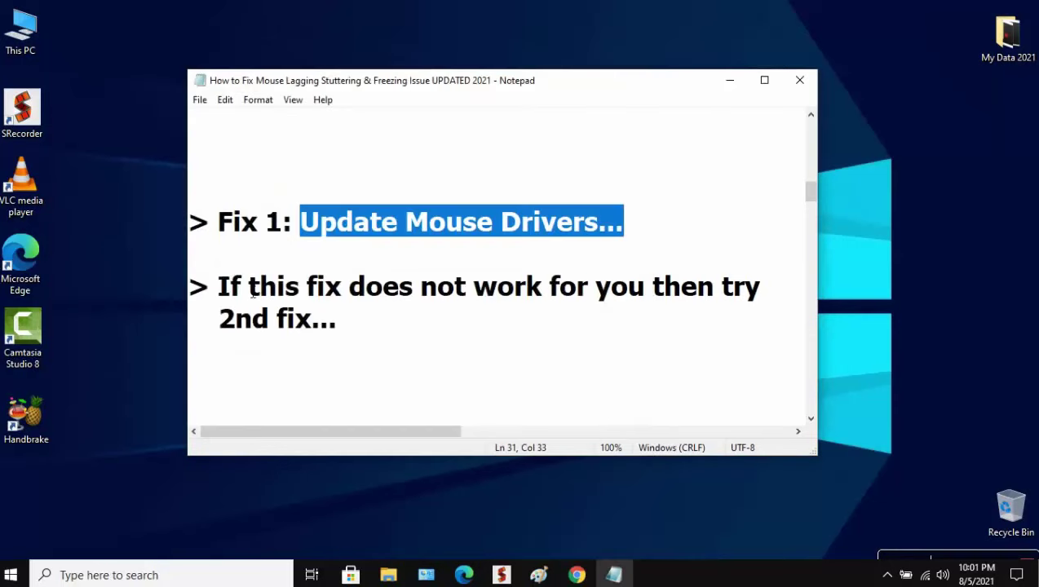
# Read through the end of Fix 1 and the Fix 2 instructions in the notes, highlighting each line
pyautogui.moveTo(219, 286); pyautogui.dragTo(771, 289)
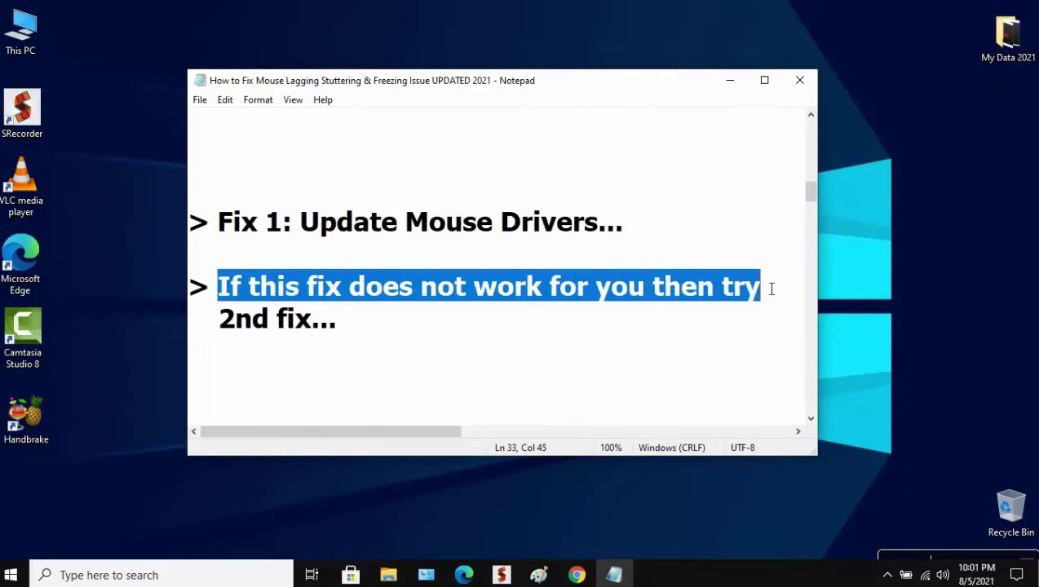
pyautogui.moveTo(215, 335); pyautogui.dragTo(399, 327)
pyautogui.scroll(-3, 399, 327)
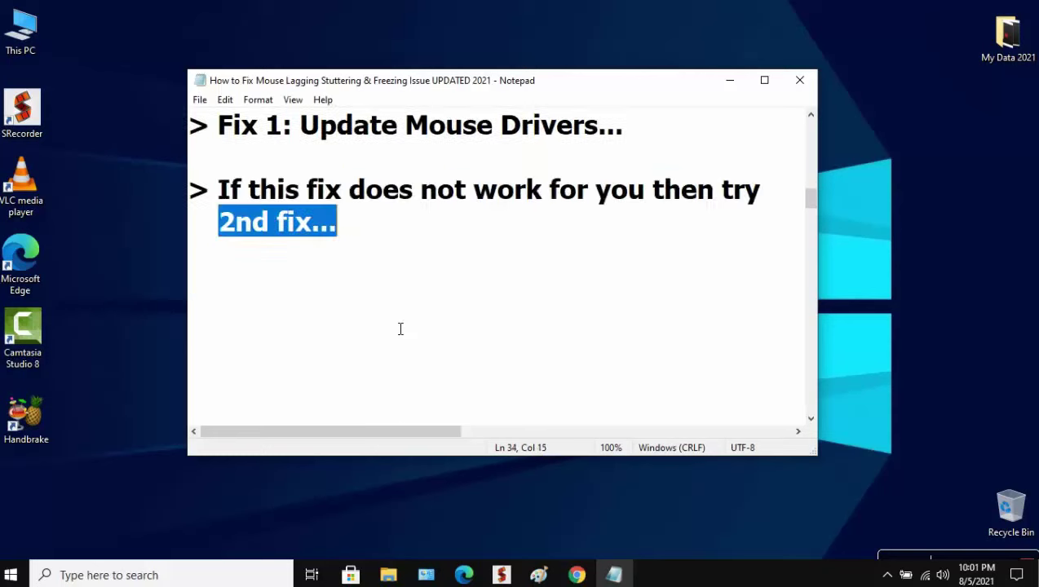
pyautogui.moveTo(216, 255); pyautogui.dragTo(189, 255)
pyautogui.moveTo(698, 242); pyautogui.dragTo(770, 256)
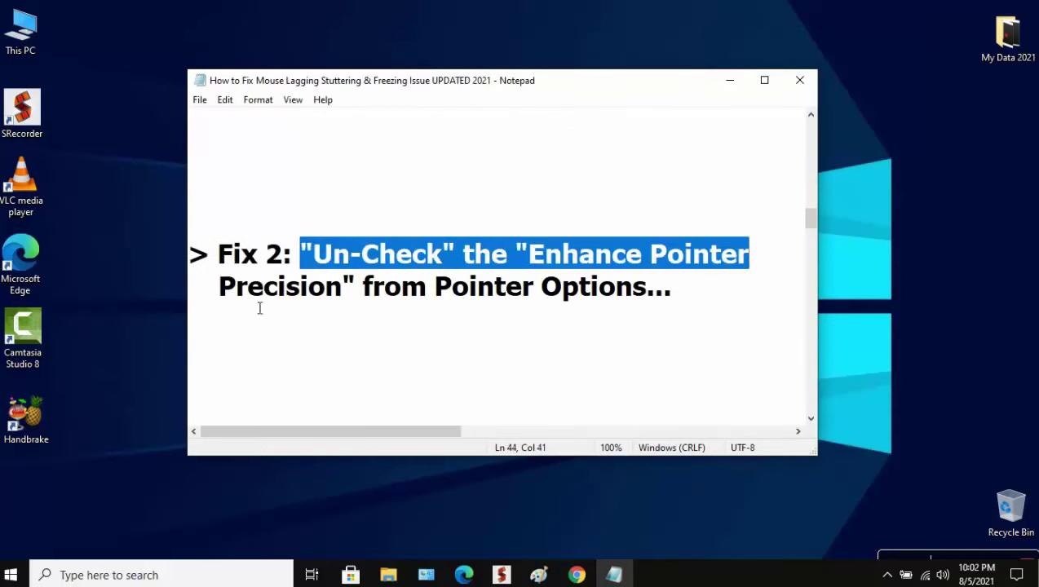
pyautogui.moveTo(218, 287); pyautogui.dragTo(707, 292)
# Search Windows for the mouse settings and open the additional mouse options
pyautogui.click(166, 581)
pyautogui.write('m')
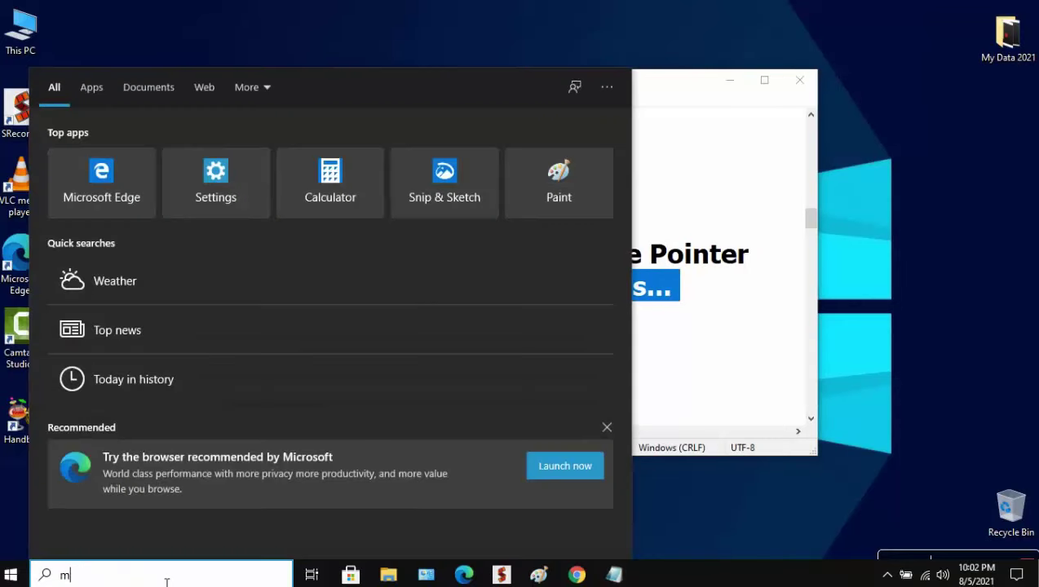
pyautogui.write('ouse se')
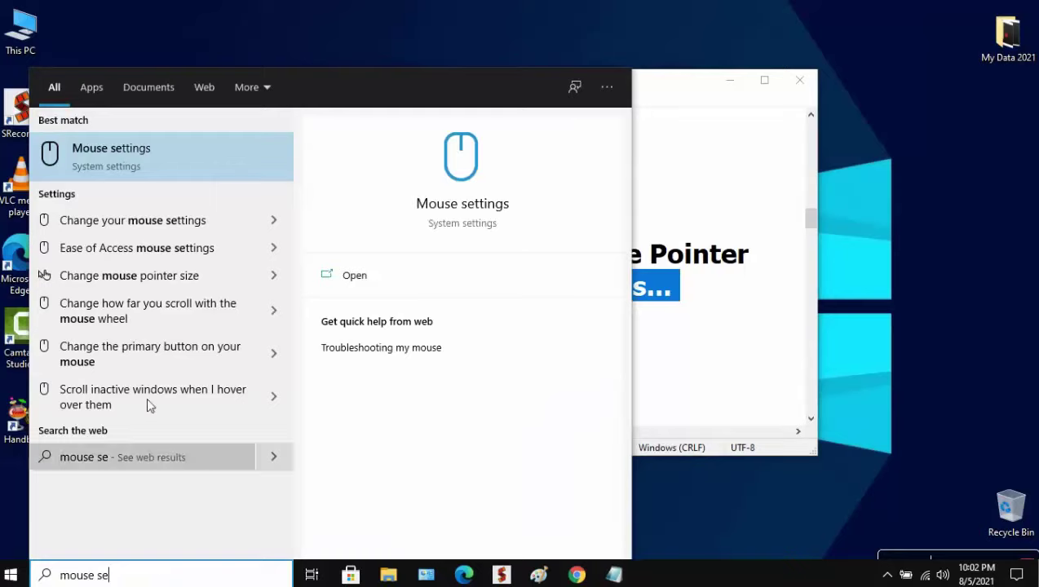
pyautogui.click(146, 165)
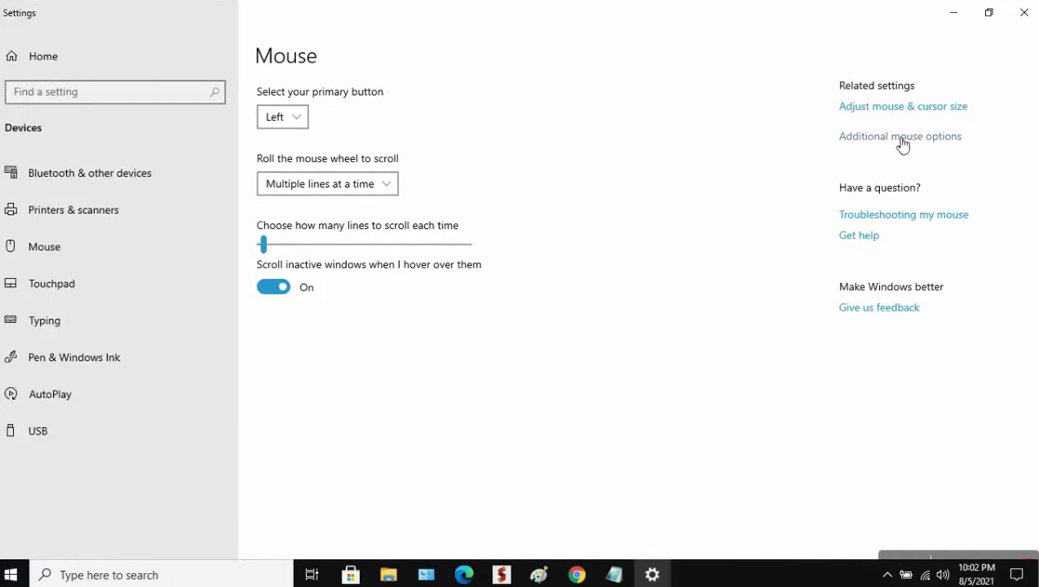
pyautogui.click(901, 137)
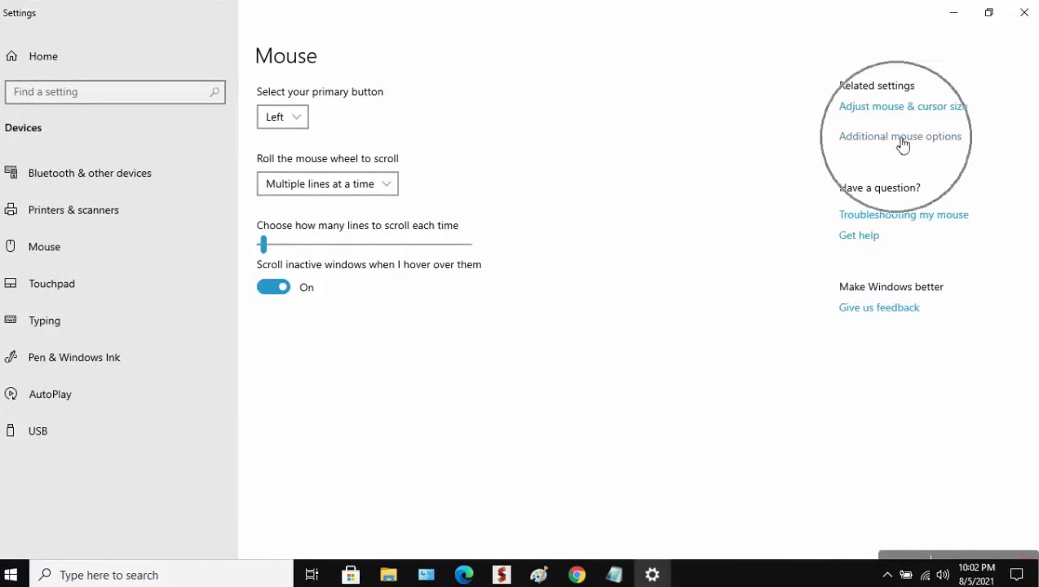
# Turn off Enhance pointer precision in the pointer options, apply the change, and close Mouse Properties and Settings
pyautogui.moveTo(157, 43); pyautogui.dragTo(457, 89)
pyautogui.click(422, 110)
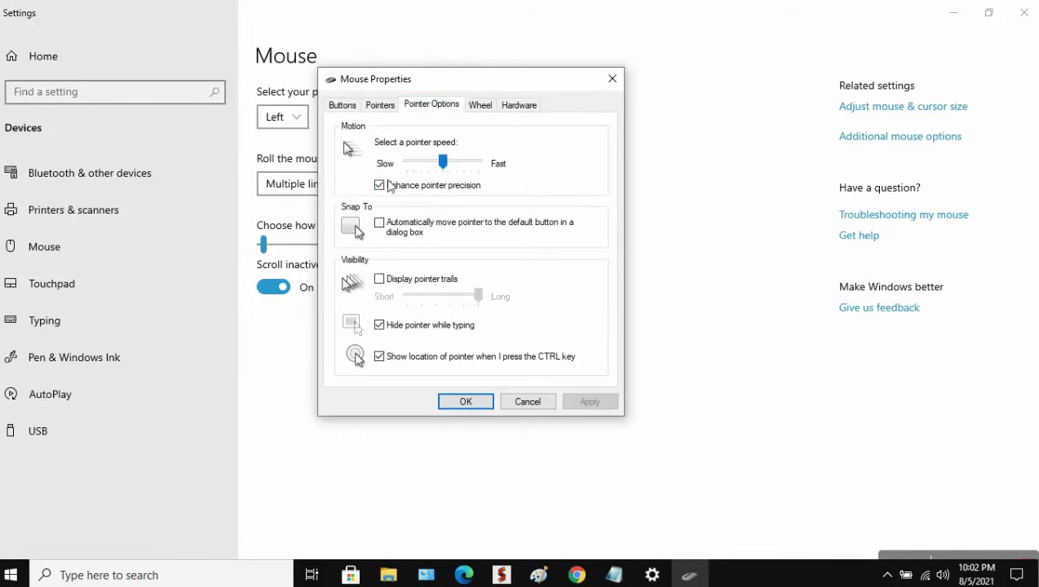
pyautogui.click(380, 186)
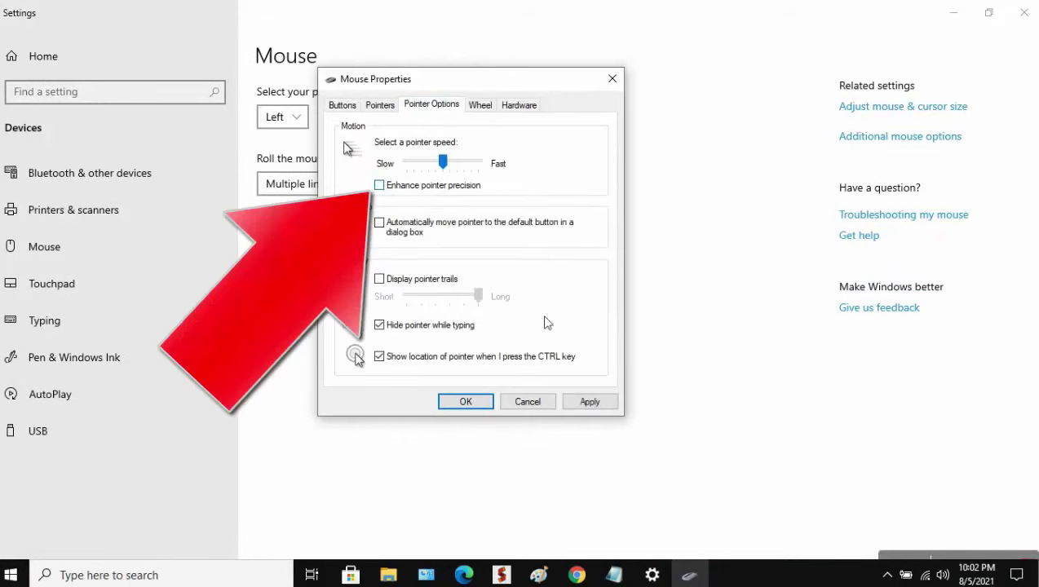
pyautogui.click(596, 404)
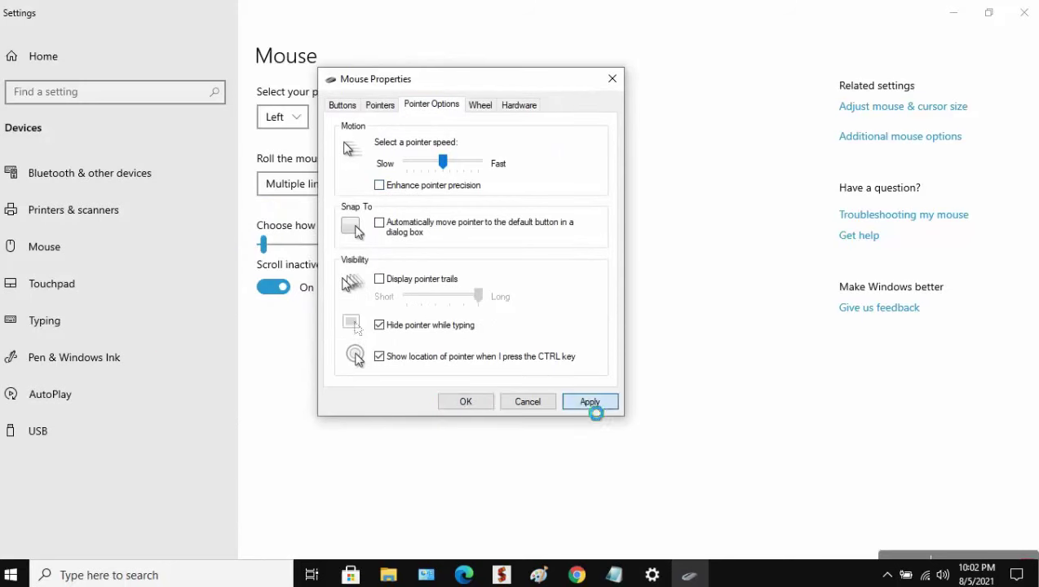
pyautogui.click(458, 402)
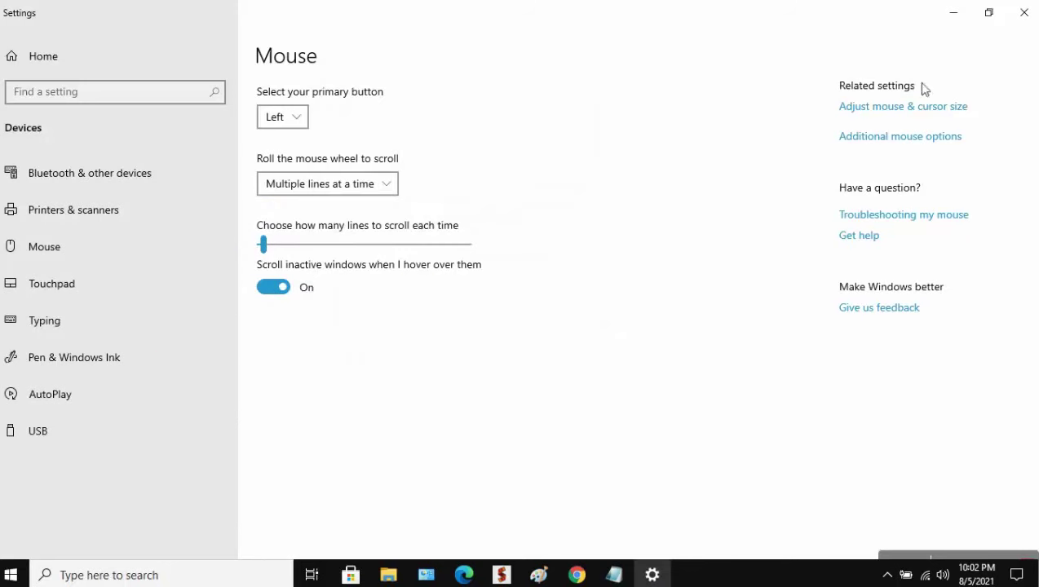
pyautogui.click(1024, 12)
# Read the Fix 3 instructions in the notes, highlighting them line by line
pyautogui.scroll(-5, 468, 313)
pyautogui.scroll(-3, 467, 315)
pyautogui.moveTo(218, 189); pyautogui.dragTo(787, 189)
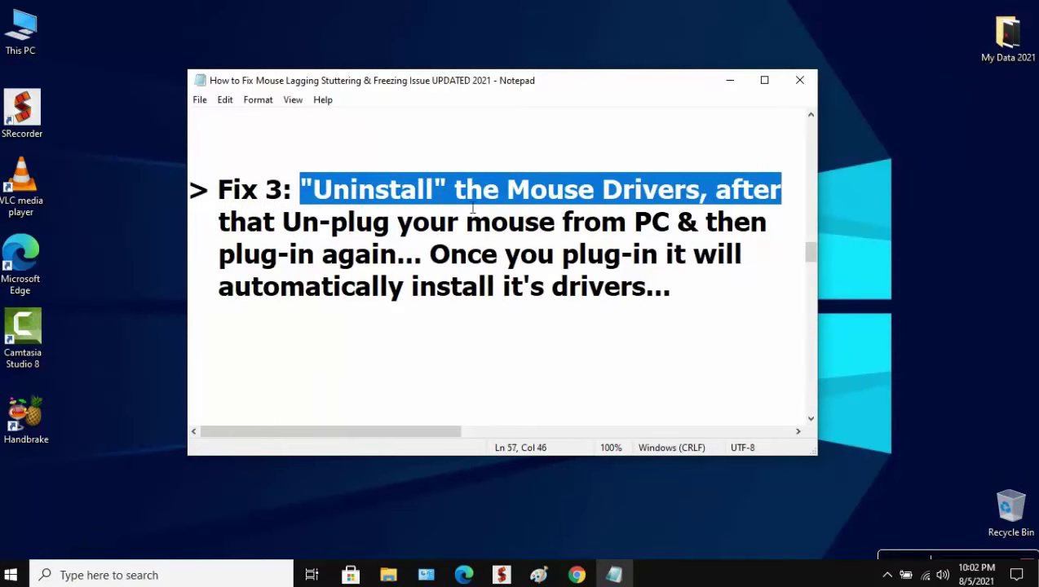
pyautogui.moveTo(230, 233); pyautogui.dragTo(778, 229)
pyautogui.moveTo(219, 254); pyautogui.dragTo(774, 259)
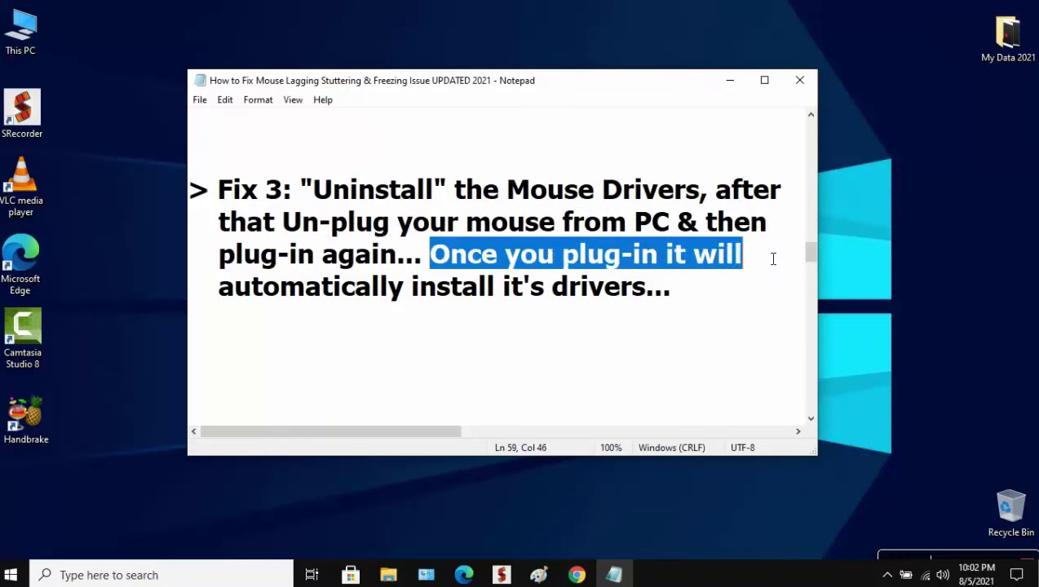
pyautogui.moveTo(204, 287); pyautogui.dragTo(745, 297)
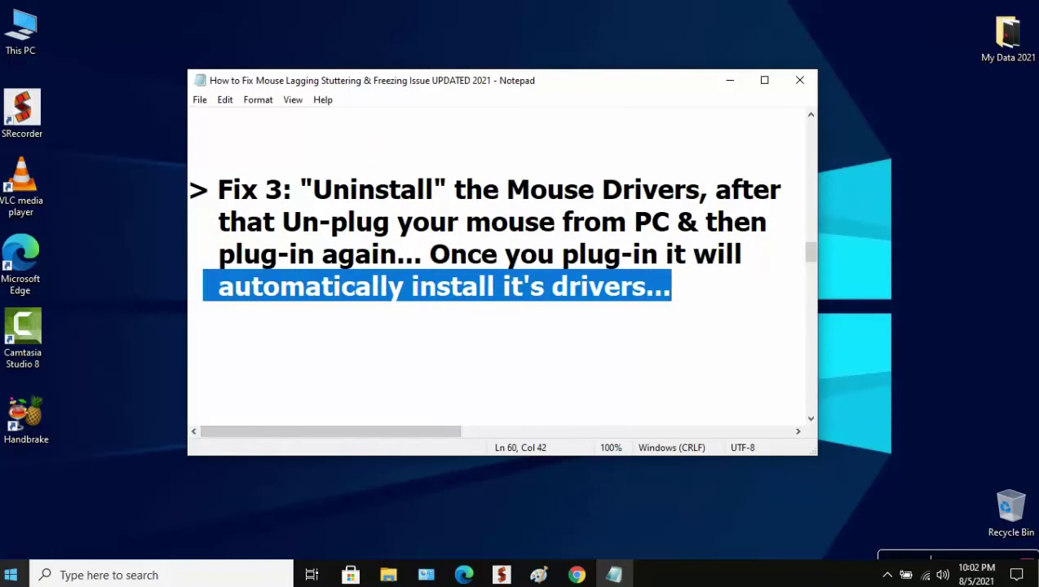
# Reopen Device Manager and expand Mice and other pointing devices to list the installed mouse
pyautogui.rightClick(10, 575)
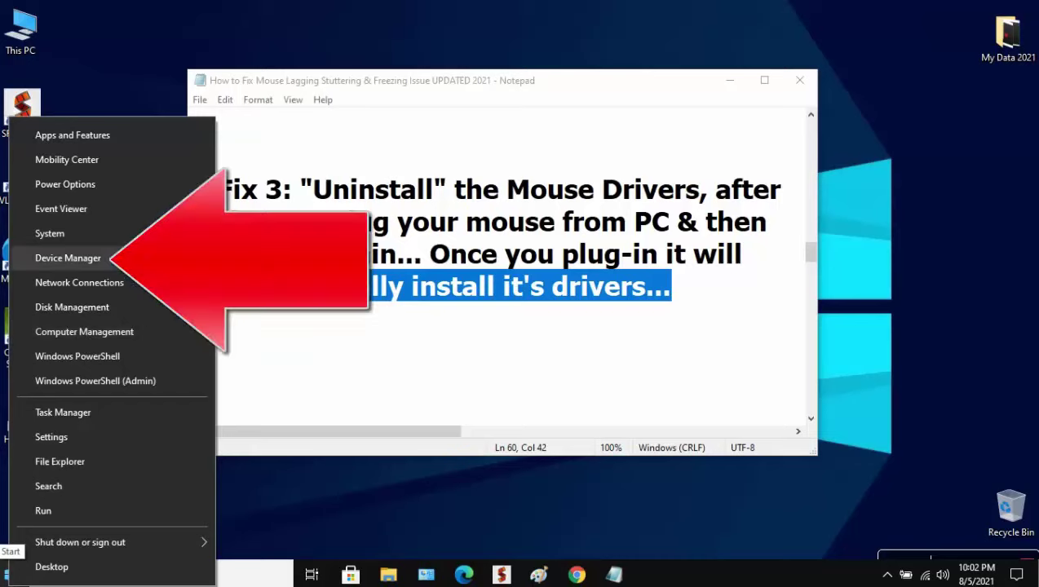
pyautogui.click(13, 264)
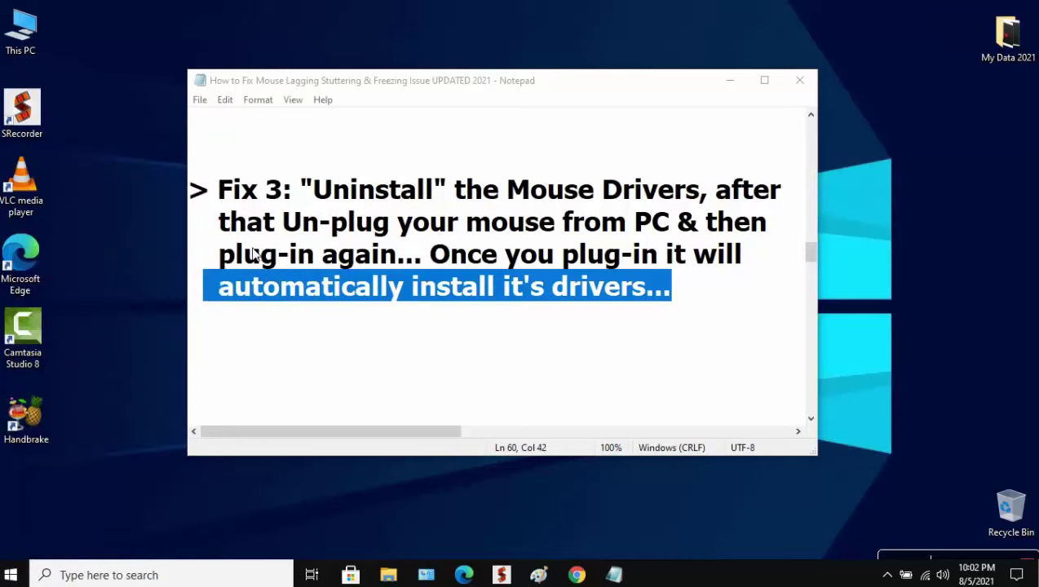
pyautogui.click(247, 275)
pyautogui.click(196, 270)
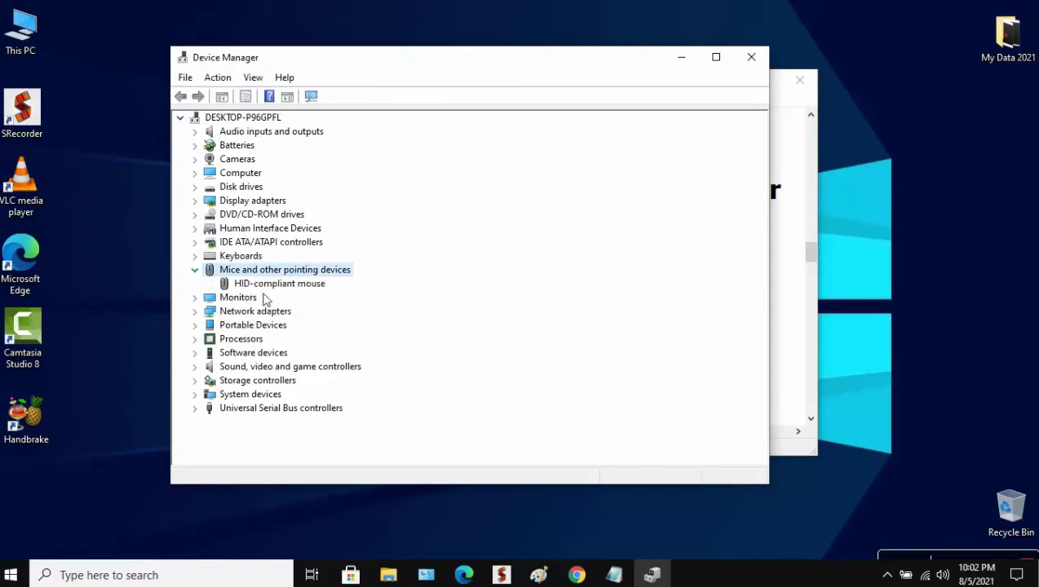
# Uninstall the HID-compliant mouse and scan for hardware changes, closing Device Manager at the end
pyautogui.click(286, 284)
pyautogui.rightClick(289, 284)
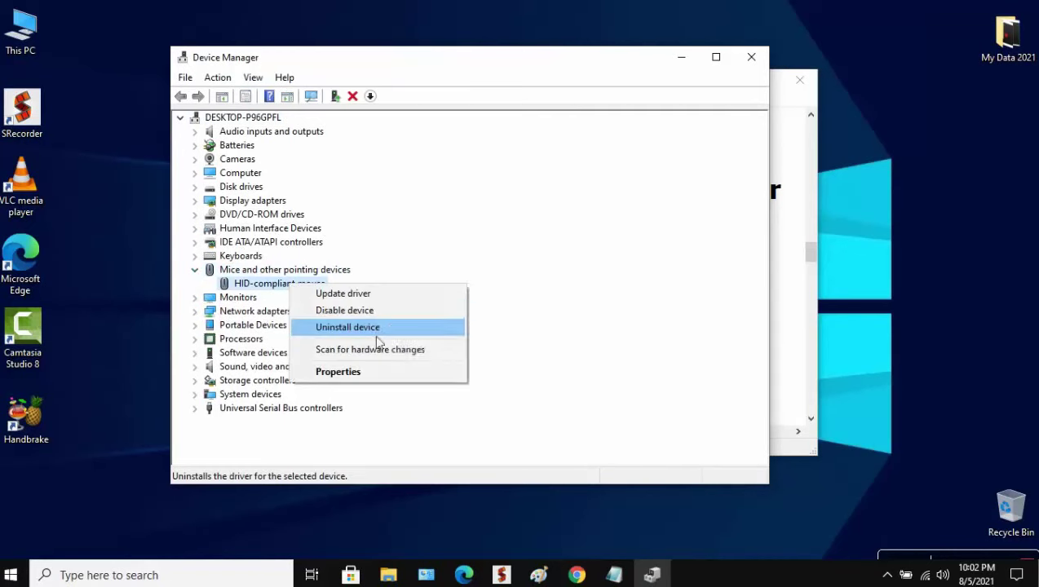
pyautogui.click(383, 328)
pyautogui.click(538, 349)
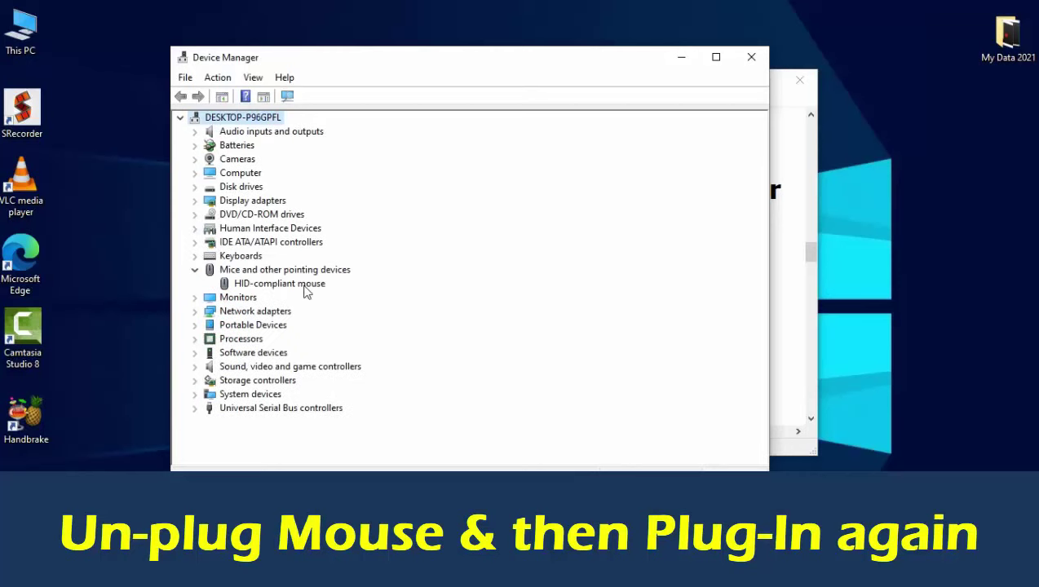
pyautogui.click(287, 96)
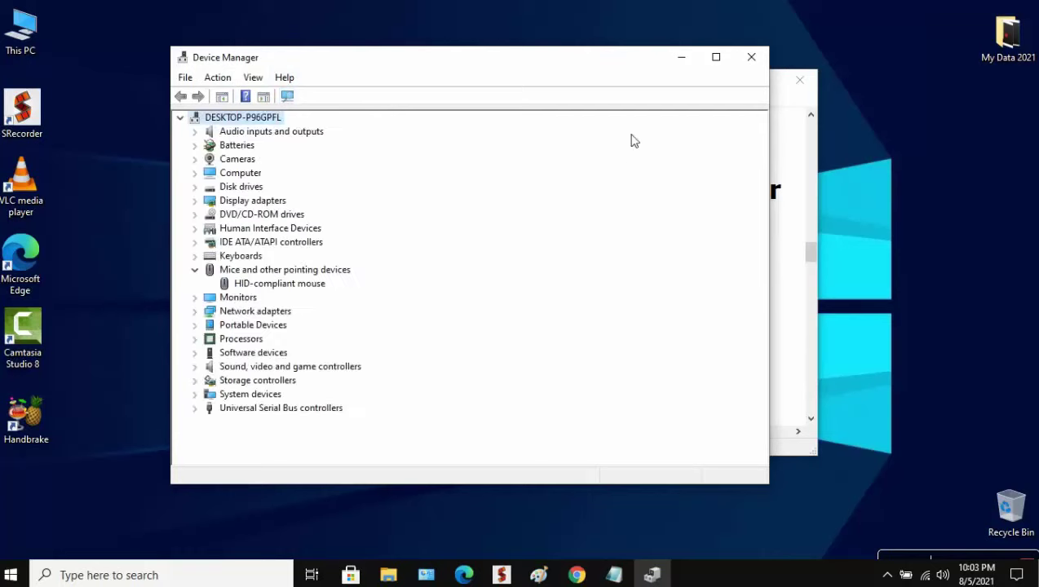
pyautogui.click(752, 59)
# Read the Fix 4 instructions in the notes, highlighting them line by line
pyautogui.scroll(-5, 453, 309)
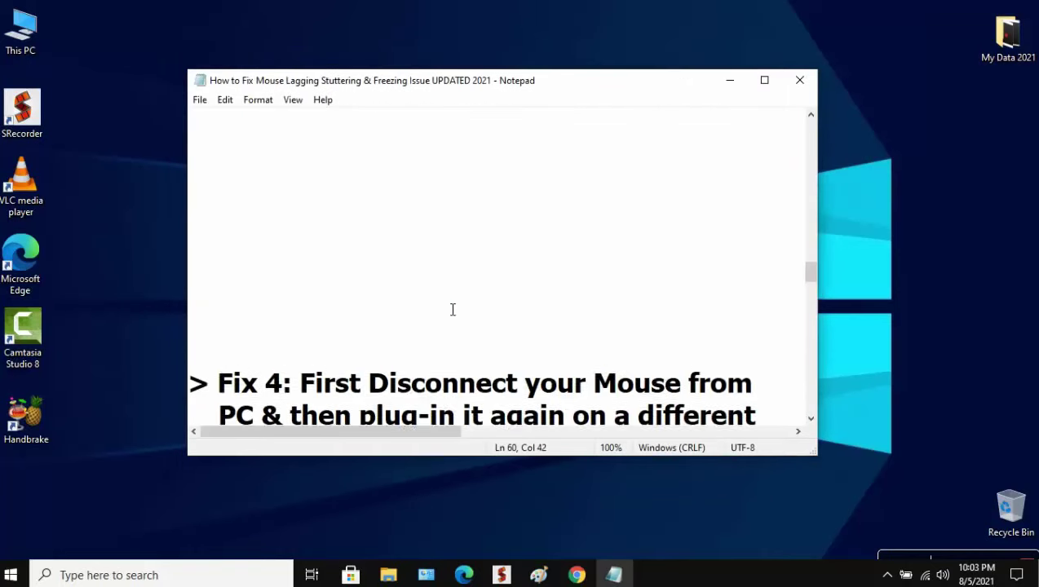
pyautogui.scroll(-1, 372, 292)
pyautogui.moveTo(225, 200); pyautogui.dragTo(759, 195)
pyautogui.moveTo(215, 237); pyautogui.dragTo(779, 225)
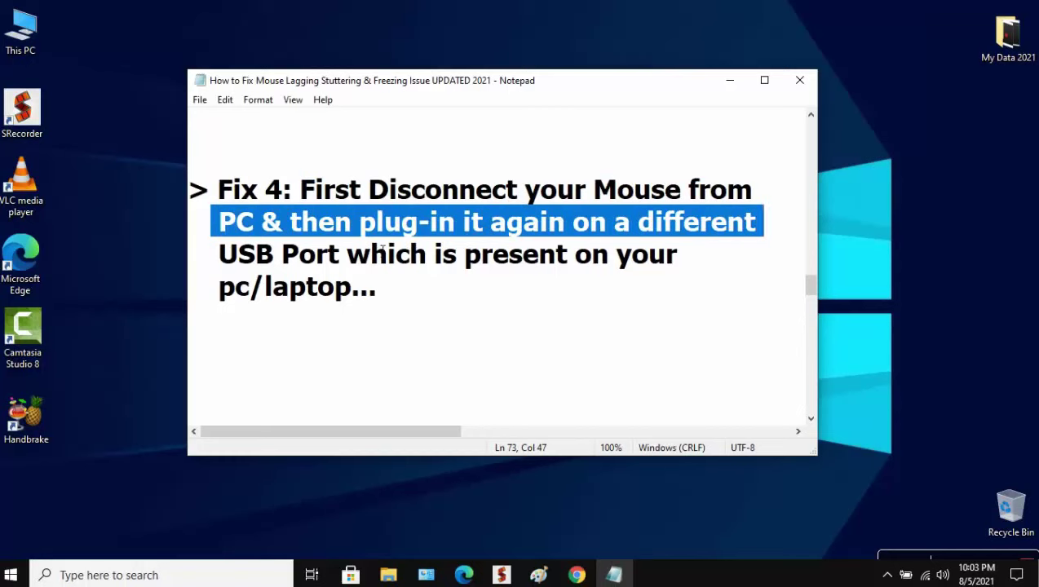
pyautogui.moveTo(214, 259); pyautogui.dragTo(704, 262)
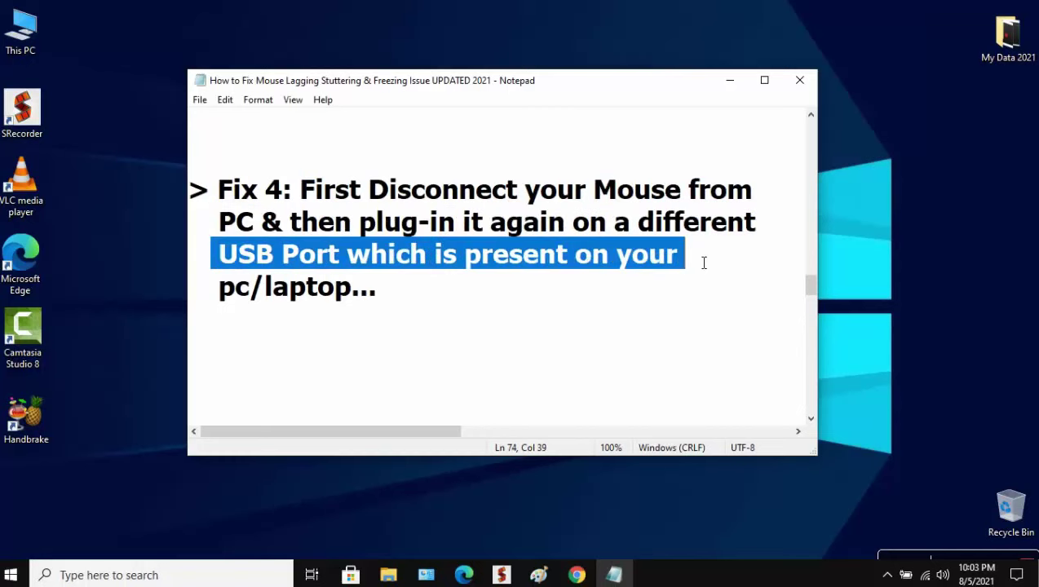
pyautogui.moveTo(218, 287); pyautogui.dragTo(406, 303)
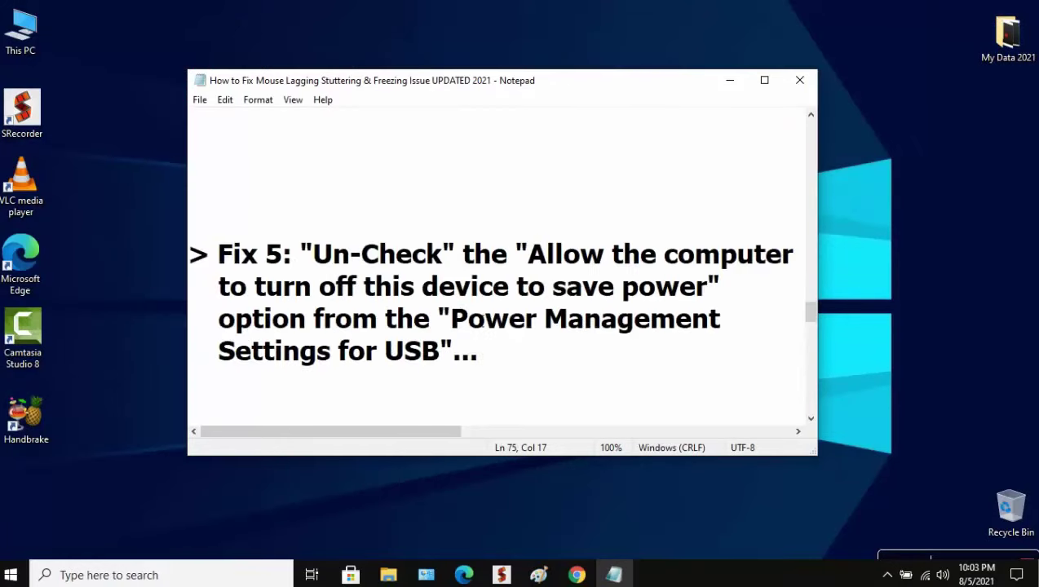
# Read the Fix 5 instructions in the notes, highlighting them line by line
pyautogui.moveTo(213, 255); pyautogui.dragTo(804, 258)
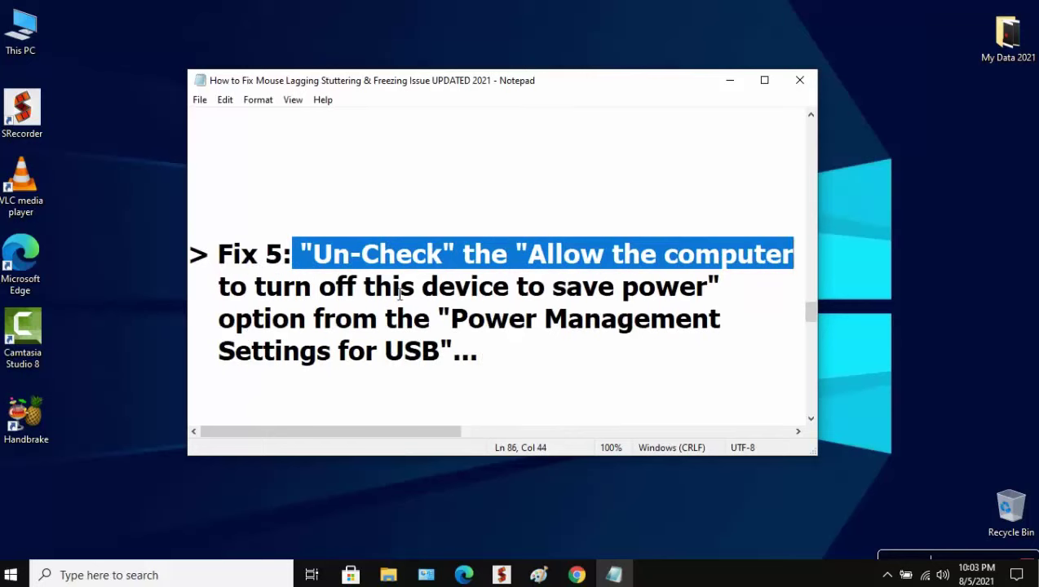
pyautogui.moveTo(219, 286); pyautogui.dragTo(741, 294)
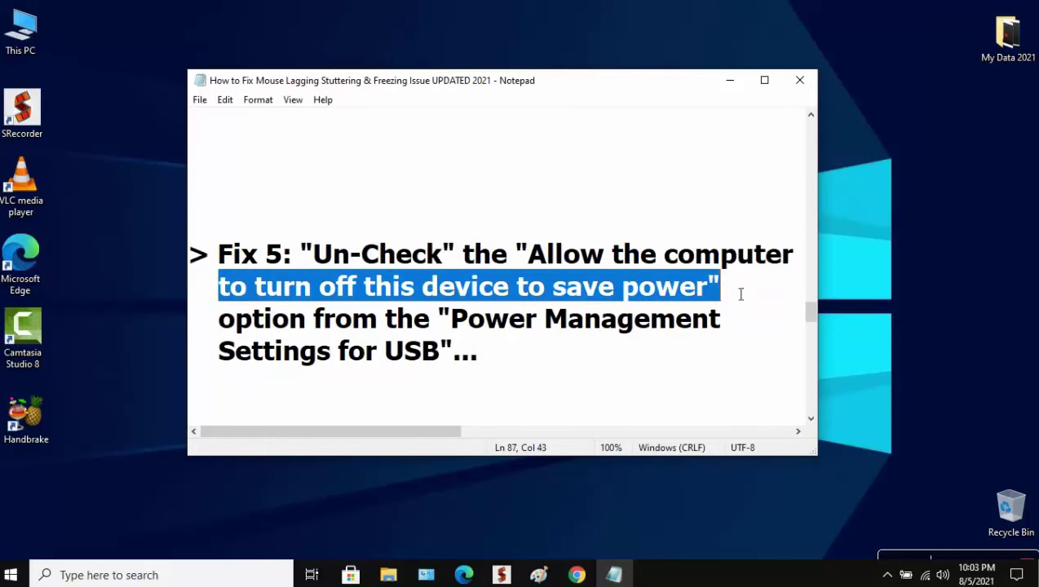
pyautogui.moveTo(220, 320); pyautogui.dragTo(743, 324)
pyautogui.moveTo(221, 359); pyautogui.dragTo(515, 365)
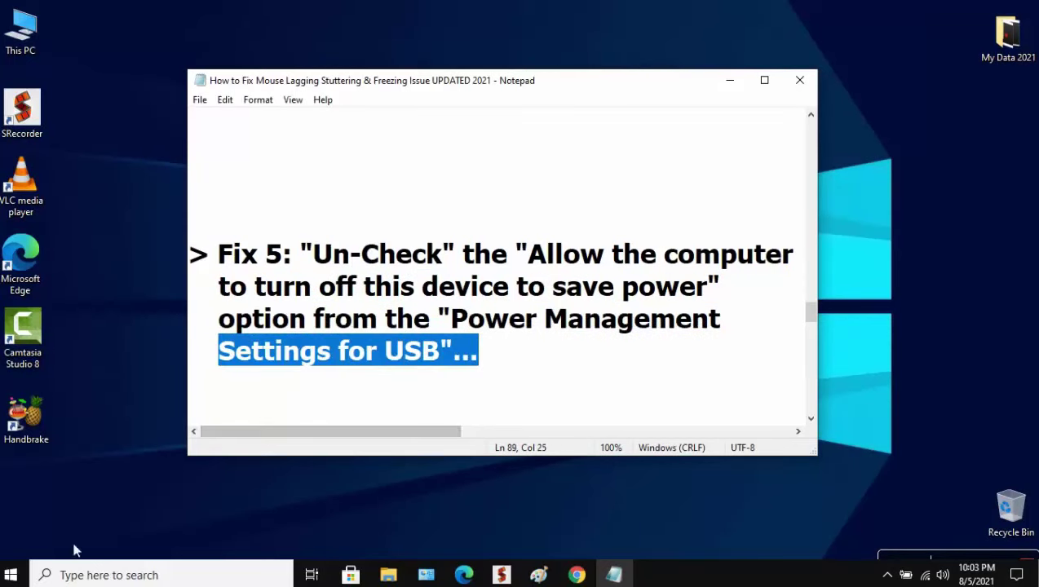
# Open Device Manager again and expand Universal Serial Bus controllers to list the USB devices
pyautogui.rightClick(12, 574)
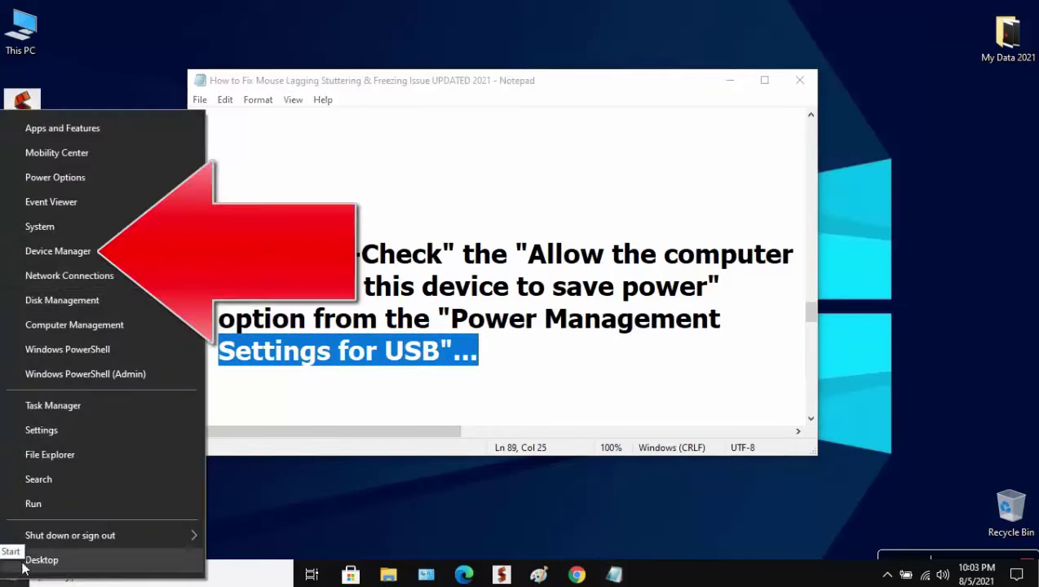
pyautogui.click(125, 252)
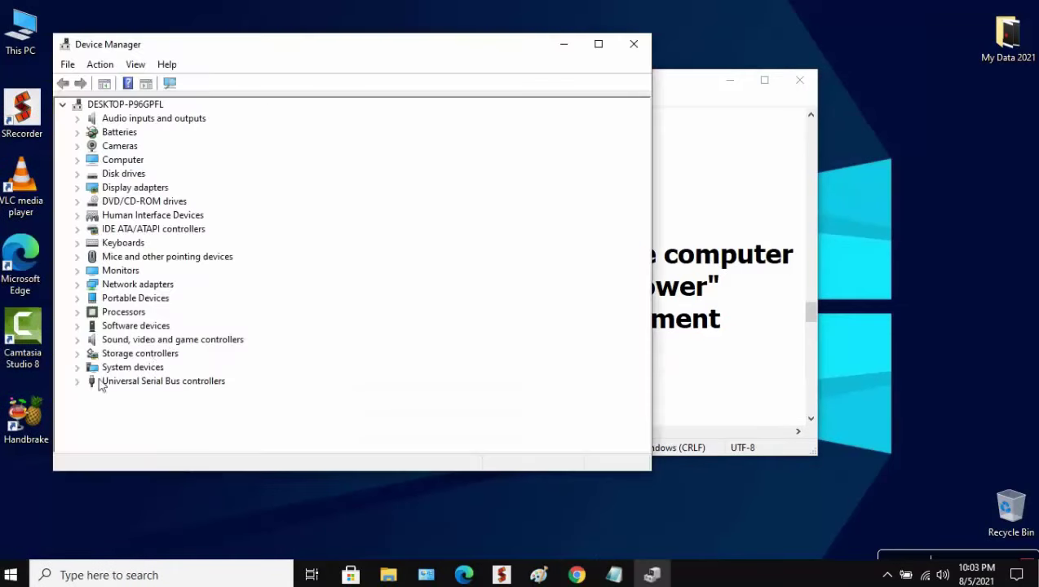
pyautogui.moveTo(267, 54); pyautogui.dragTo(366, 52)
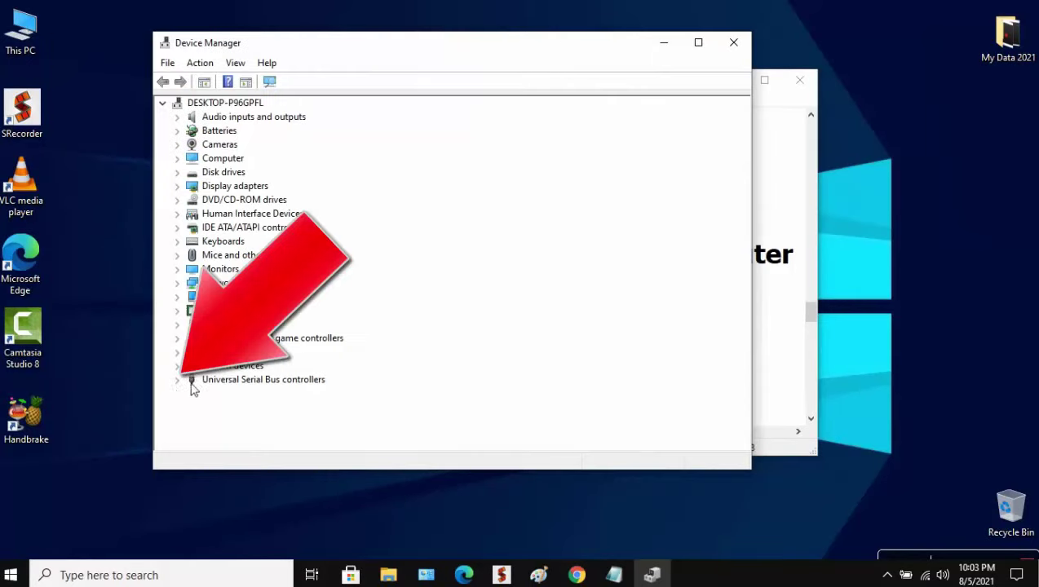
pyautogui.click(177, 381)
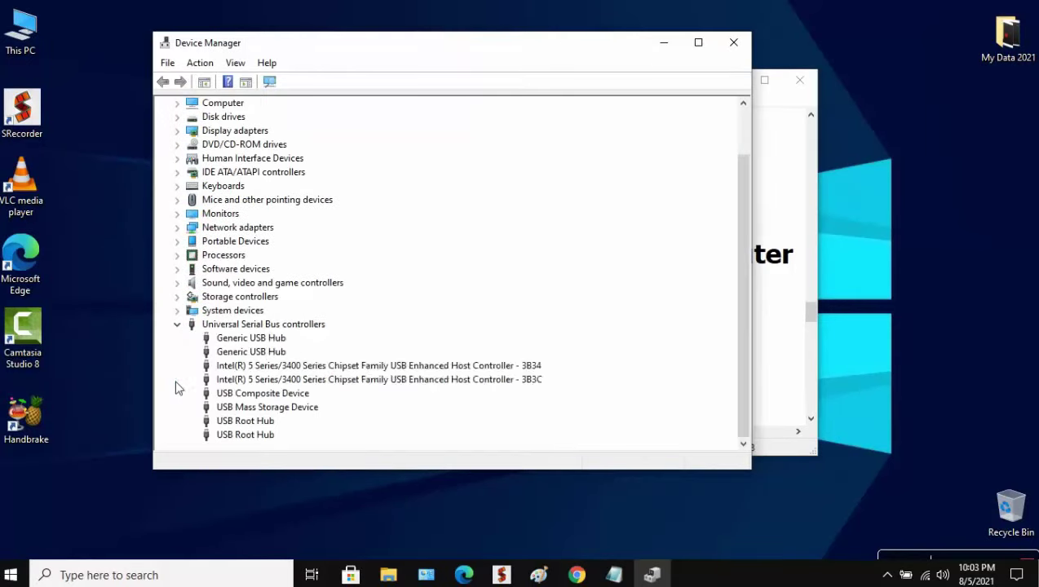
# Disable "Allow the computer to turn off this device to save power" for the first Generic USB Hub and close Device Manager
pyautogui.click(272, 339)
pyautogui.rightClick(272, 340)
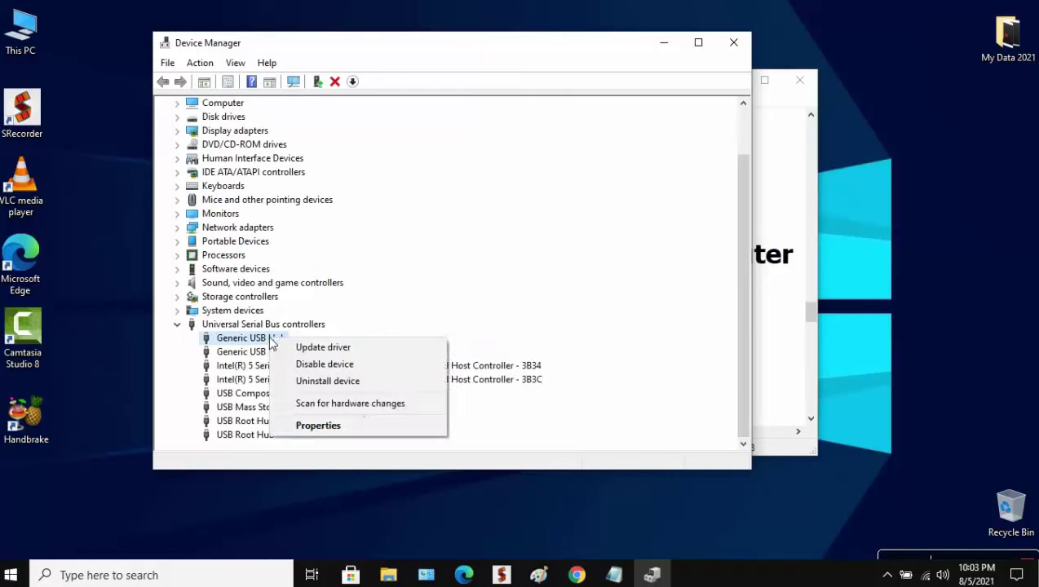
pyautogui.click(369, 426)
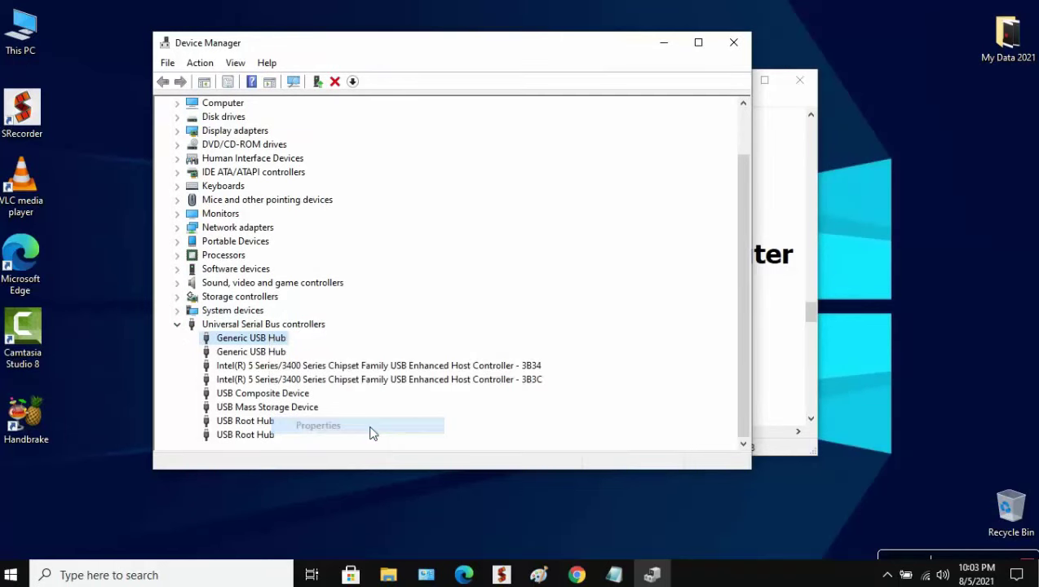
pyautogui.click(569, 118)
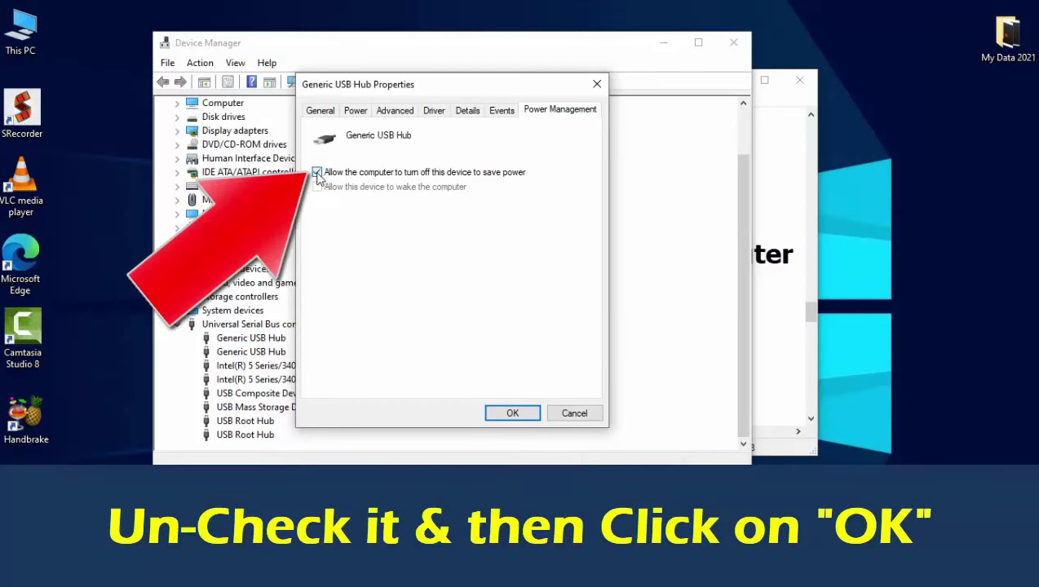
pyautogui.click(514, 415)
pyautogui.click(734, 43)
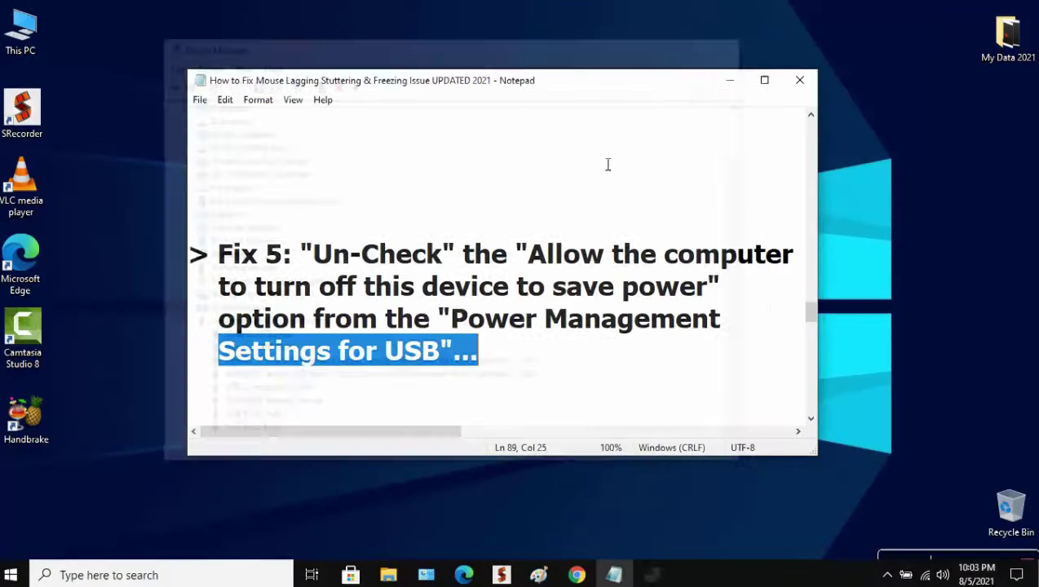
# Read the Fix 6 instructions in the notes, highlighting them line by line
pyautogui.scroll(-2, 437, 325)
pyautogui.scroll(-2, 437, 325)
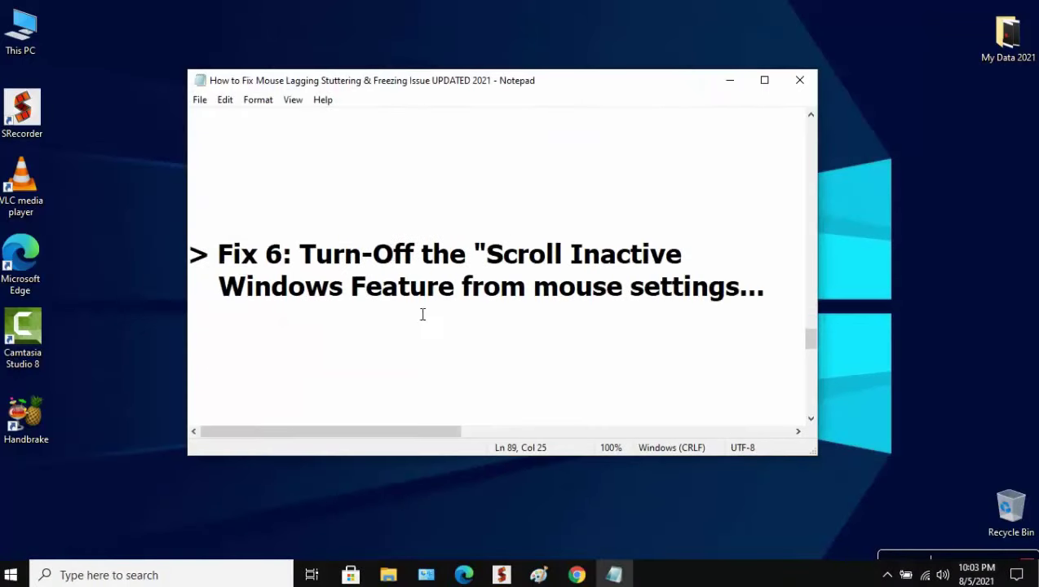
pyautogui.moveTo(211, 257); pyautogui.dragTo(693, 257)
pyautogui.moveTo(223, 298); pyautogui.dragTo(791, 296)
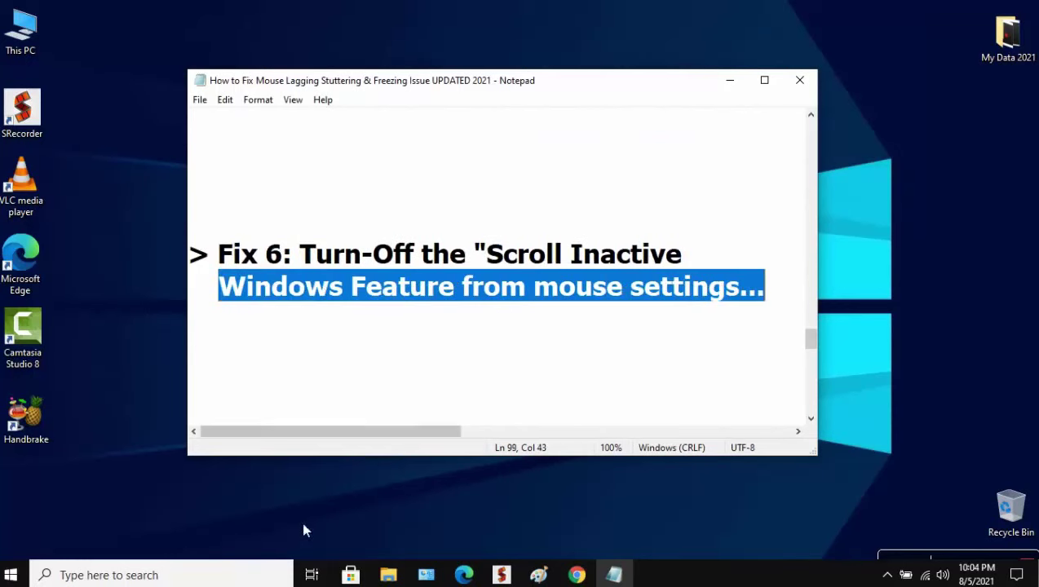
# Search for the mouse settings, turn off "Scroll inactive windows when I hover over them" and close Settings
pyautogui.click(197, 571)
pyautogui.write('mouse')
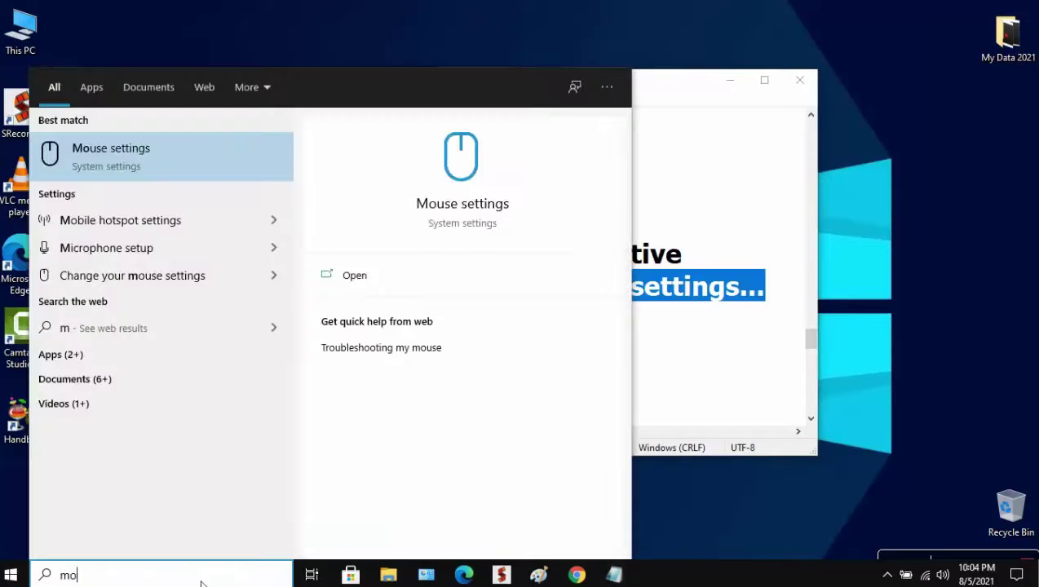
pyautogui.click(168, 153)
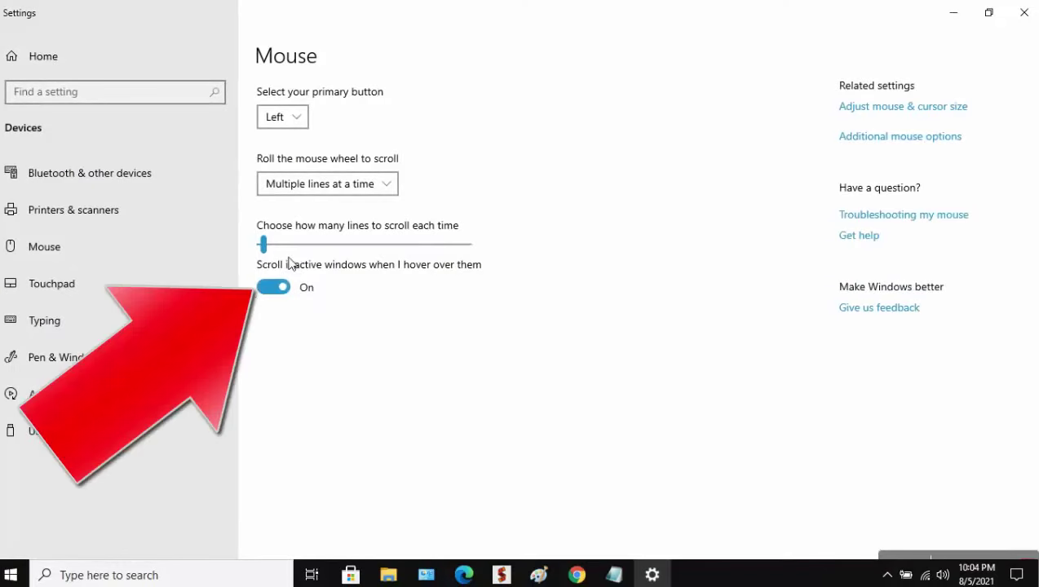
pyautogui.click(272, 287)
pyautogui.click(1025, 12)
# Read Fix 7 in the notes, then find Power & sleep settings and open Power Options from there
pyautogui.scroll(-5, 501, 324)
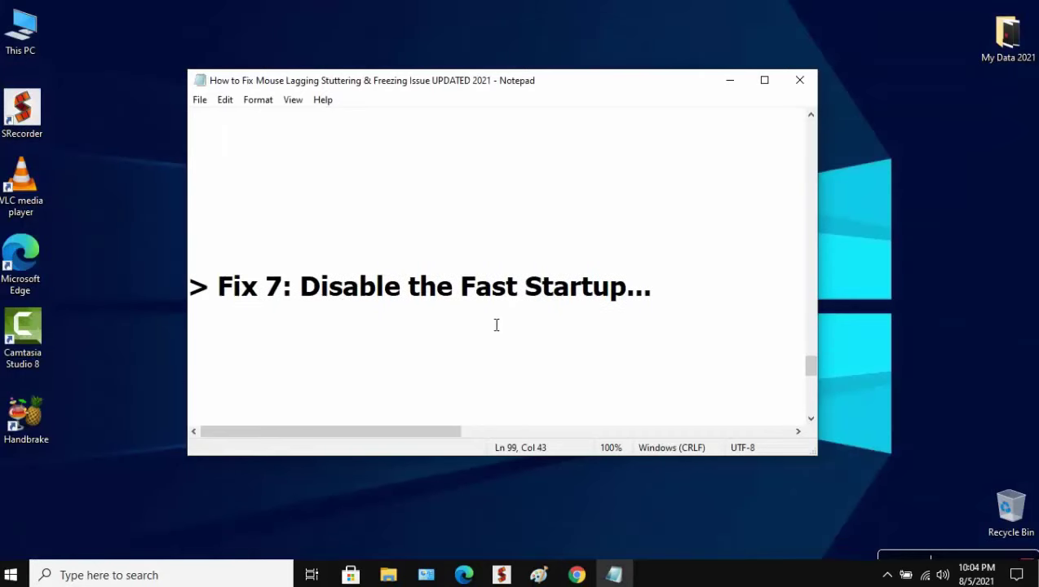
pyautogui.moveTo(220, 297); pyautogui.dragTo(679, 293)
pyautogui.click(204, 576)
pyautogui.write('po')
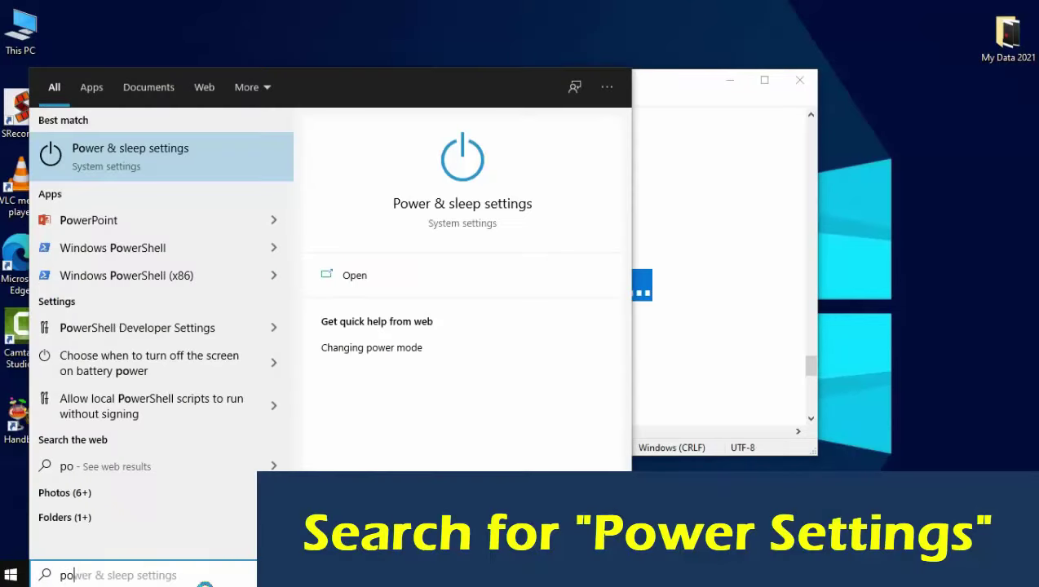
pyautogui.write('wer s')
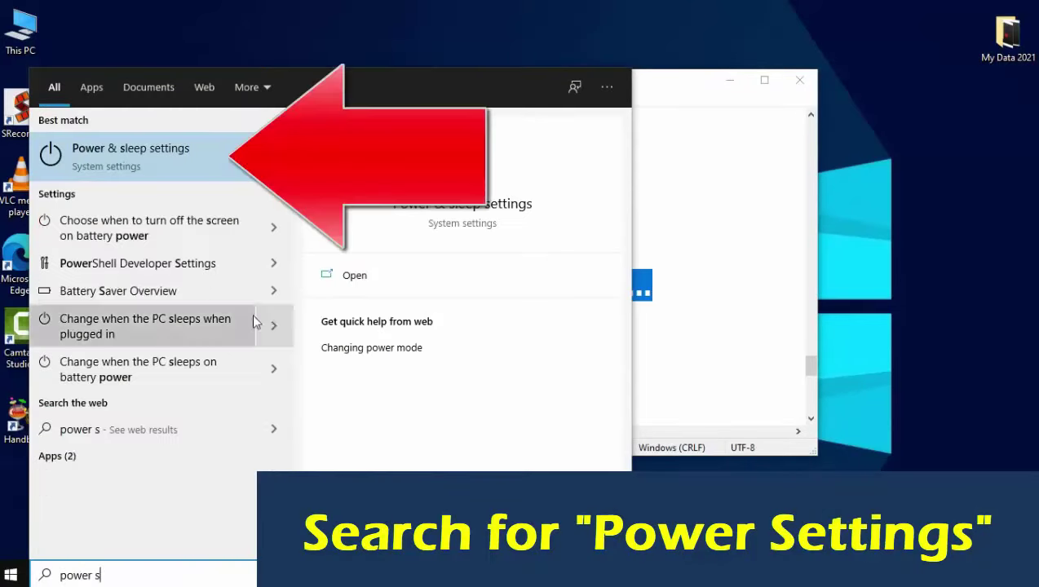
pyautogui.click(131, 155)
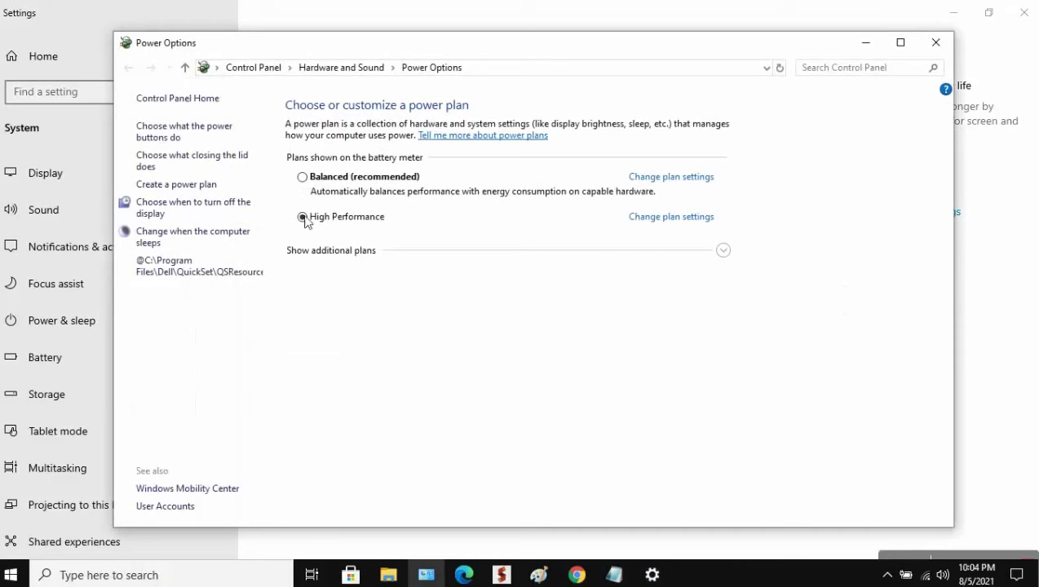
# Unlock the power button settings, turn off fast startup, save the changes, and close Power Options and Settings
pyautogui.click(193, 131)
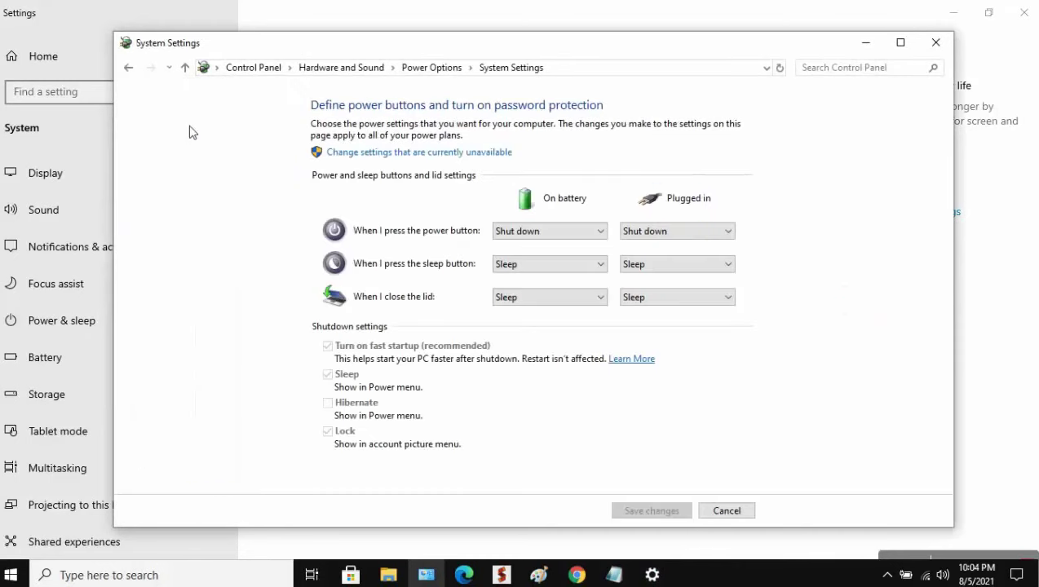
pyautogui.click(399, 153)
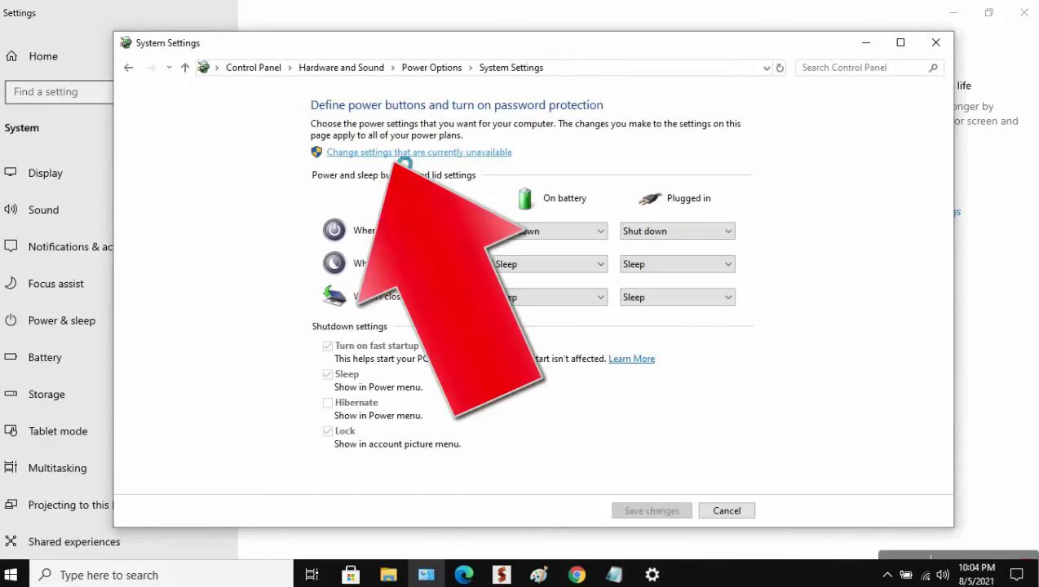
pyautogui.click(328, 328)
pyautogui.click(650, 511)
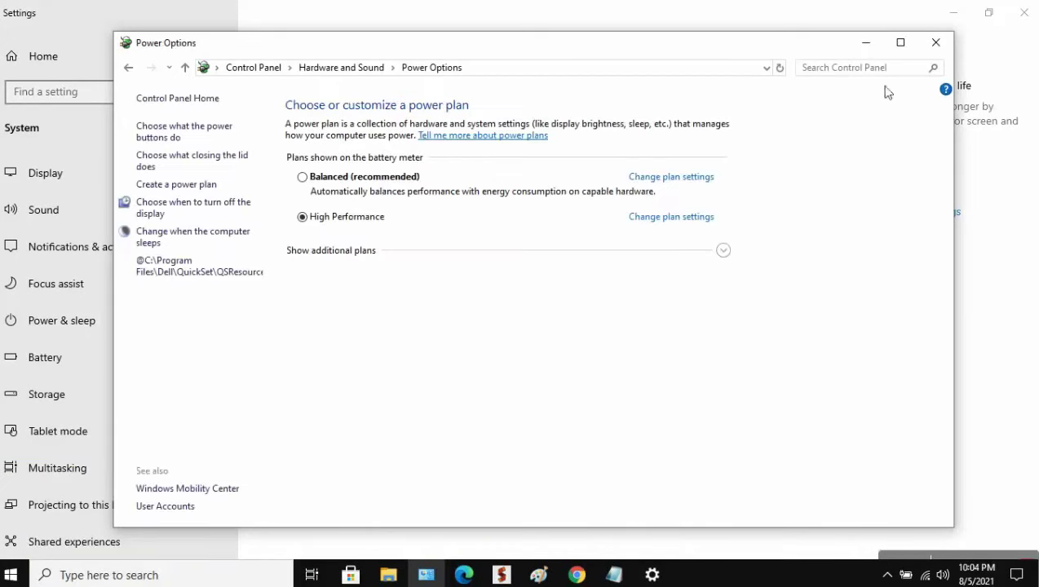
pyautogui.click(949, 46)
pyautogui.click(1025, 12)
# Read the closing remarks at the end of the notes, highlighting them line by line
pyautogui.scroll(-3, 289, 200)
pyautogui.moveTo(213, 190); pyautogui.dragTo(775, 192)
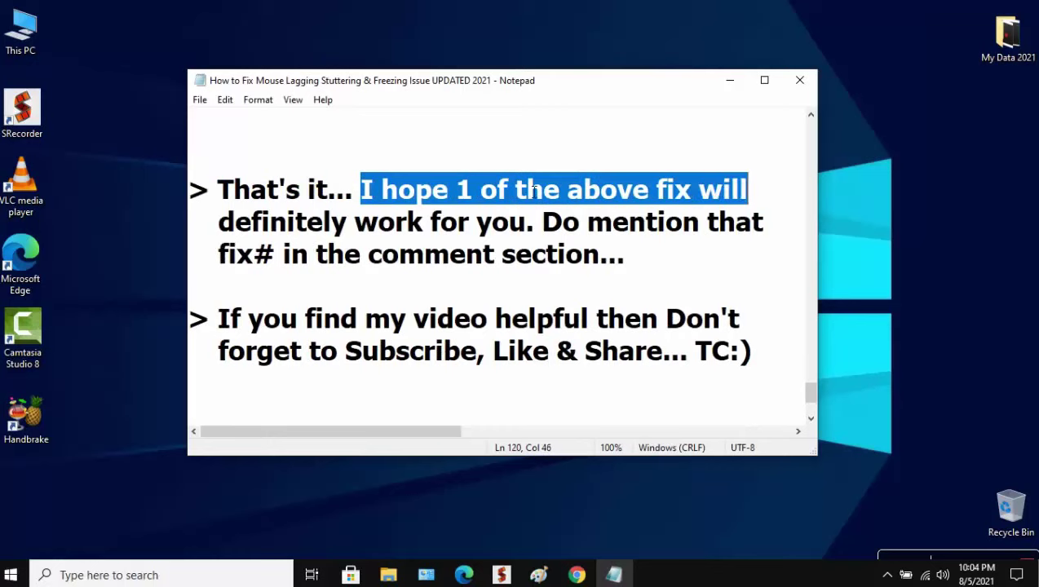
pyautogui.moveTo(215, 225); pyautogui.dragTo(797, 225)
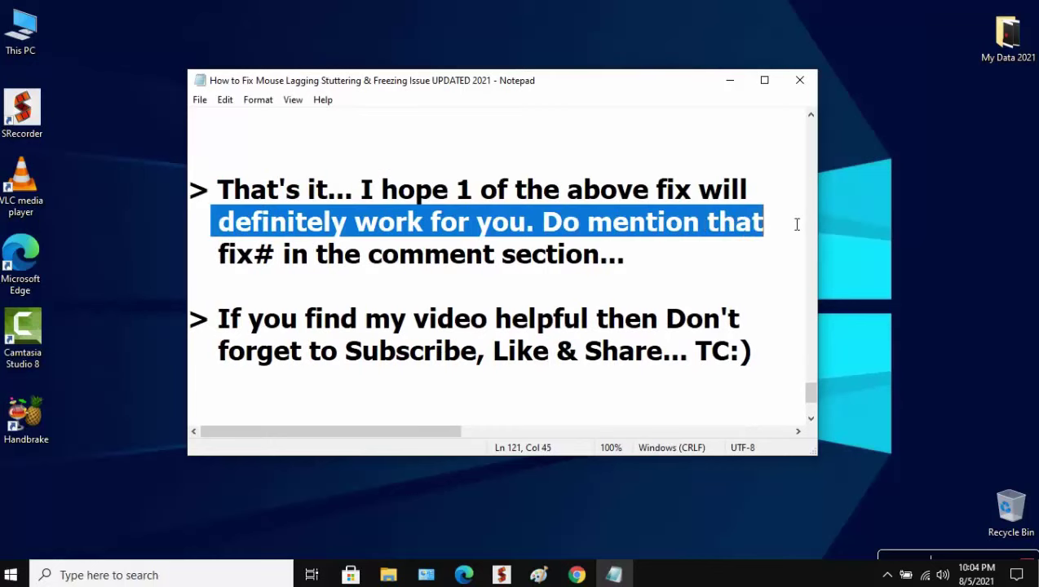
pyautogui.moveTo(214, 254); pyautogui.dragTo(626, 254)
pyautogui.moveTo(218, 327); pyautogui.dragTo(748, 320)
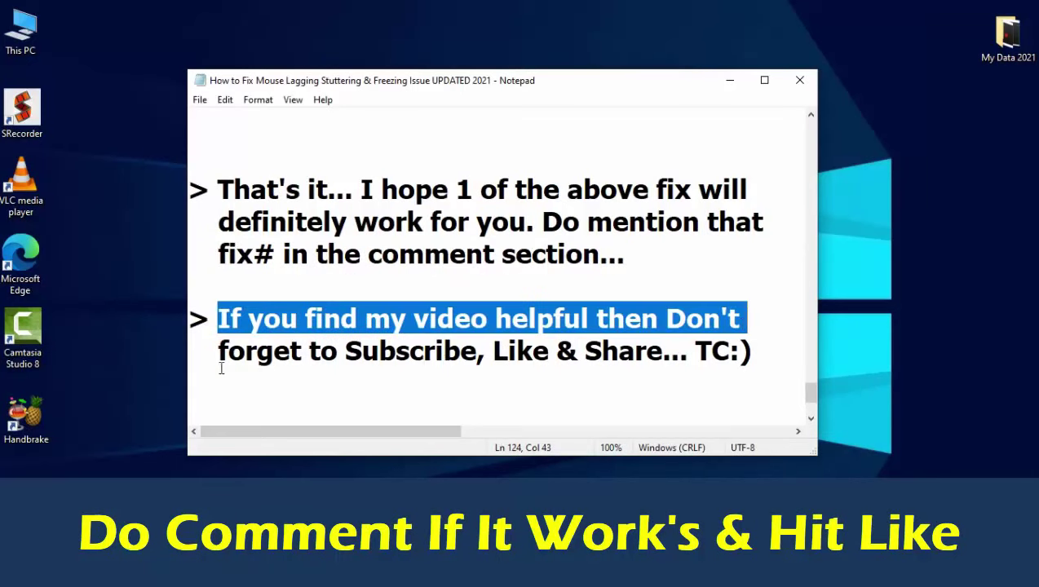